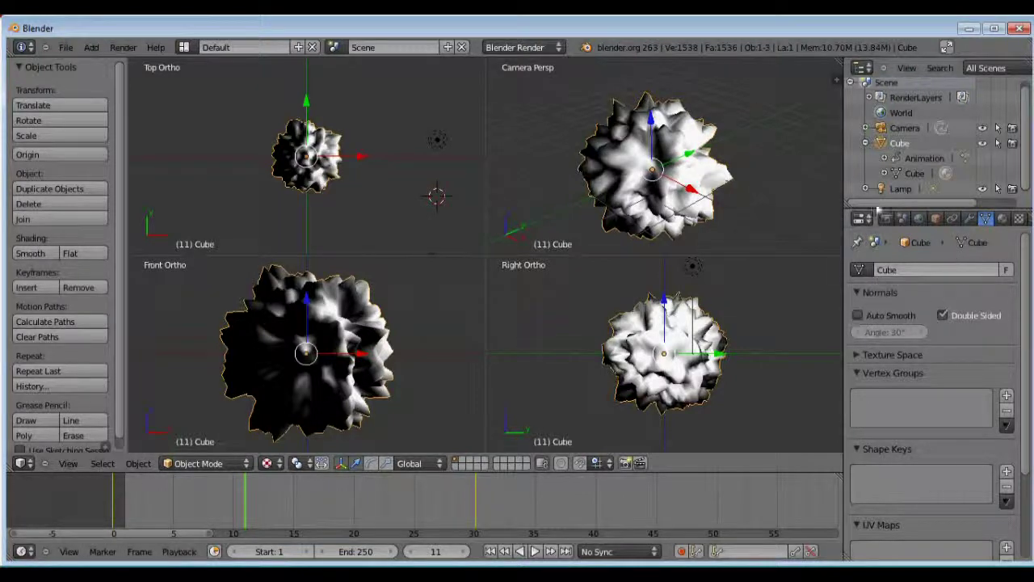
Step: Enable Auto Smooth on the spiky mesh with an 80° angle and render frame 11 to check it
left_click(858, 315)
left_click_drag(876, 338, 982, 337)
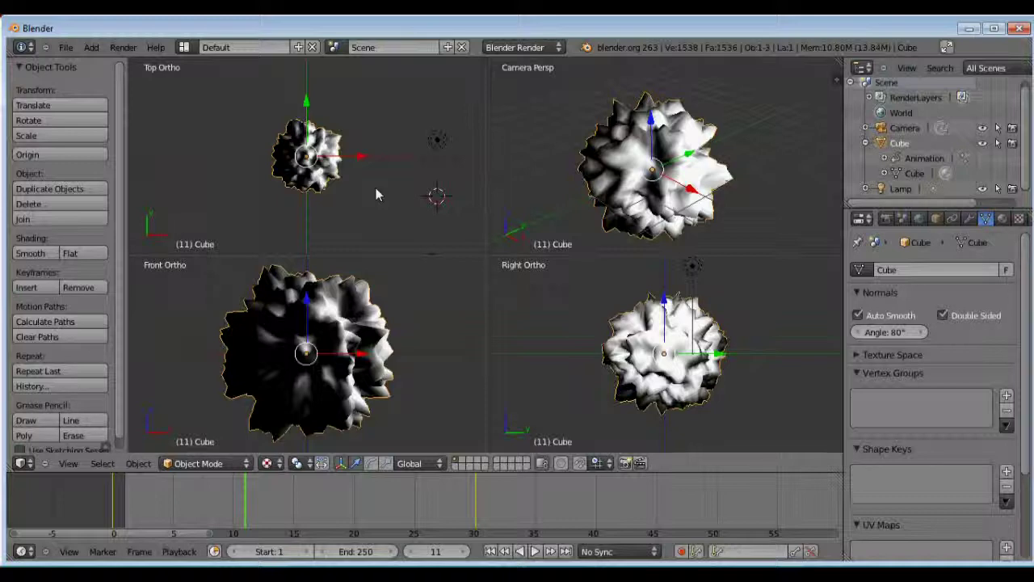
key("F12")
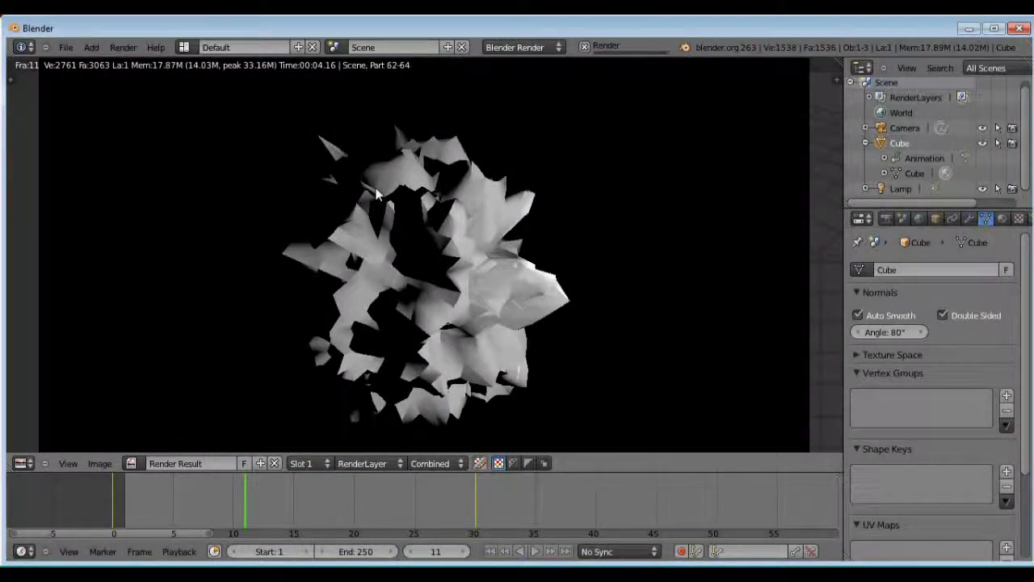
key("F12")
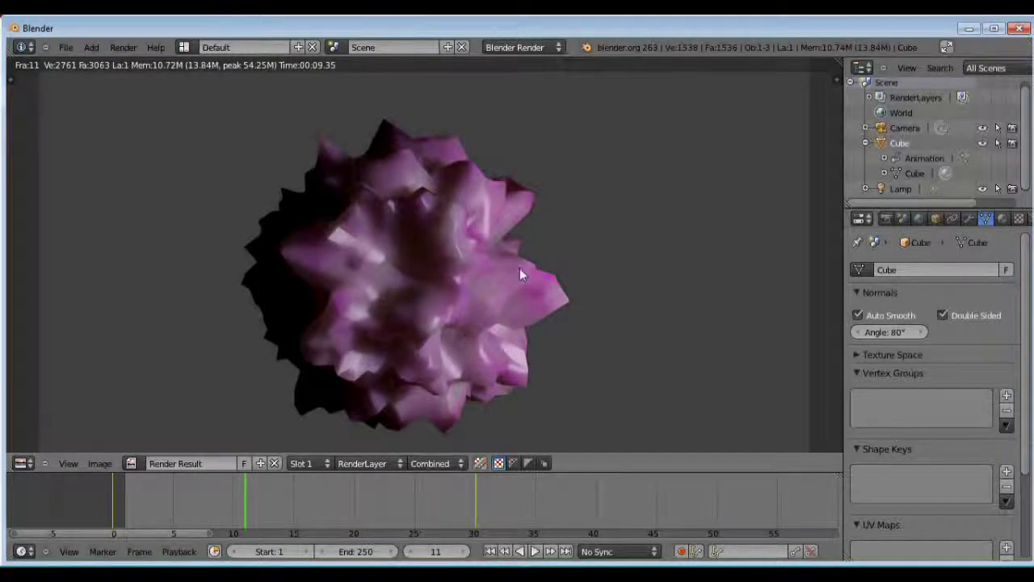
key("Escape")
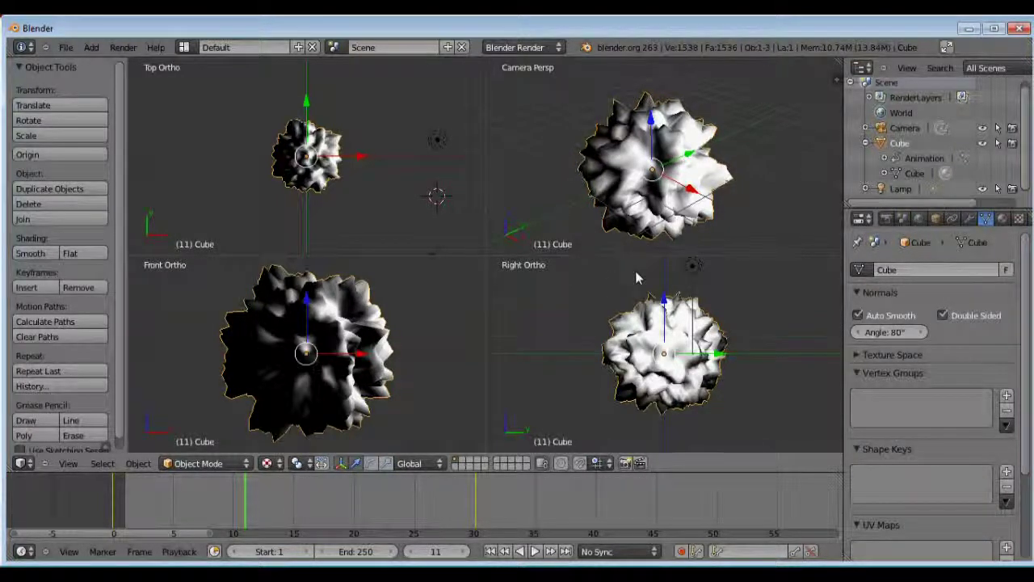
Step: Change the Clouds texture's influence colour from magenta to a near-black violet, about R 0.013, G 0.008, B 0.017
left_click(1002, 219)
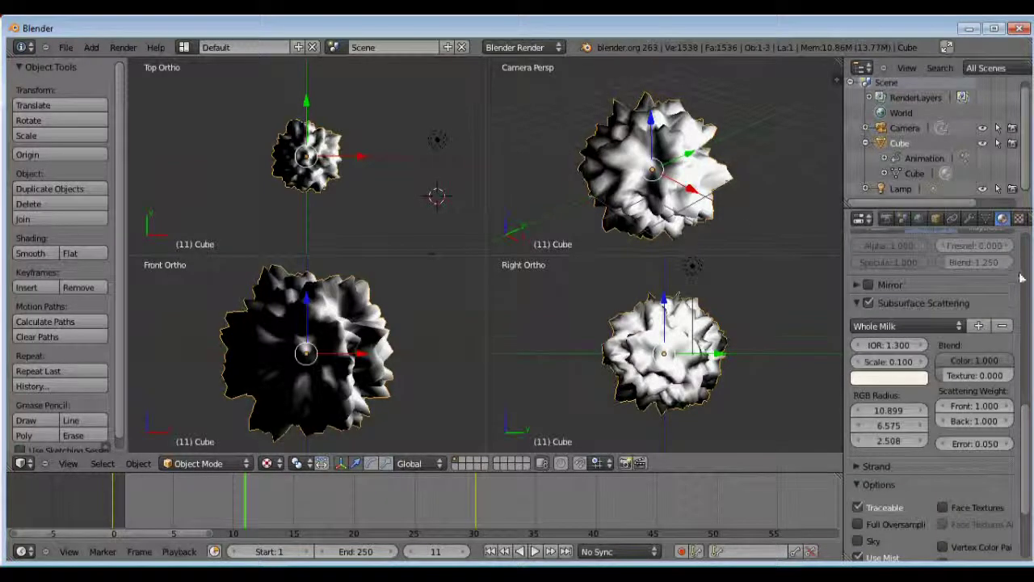
scroll(1030, 279, "up", 15)
scroll(1030, 280, "down", 2)
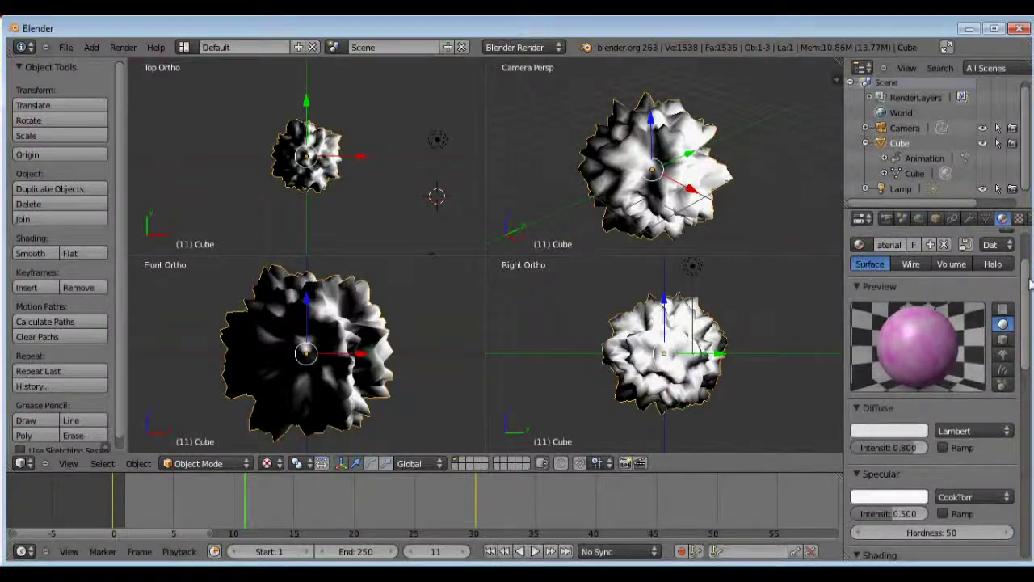
scroll(1025, 282, "up", 3)
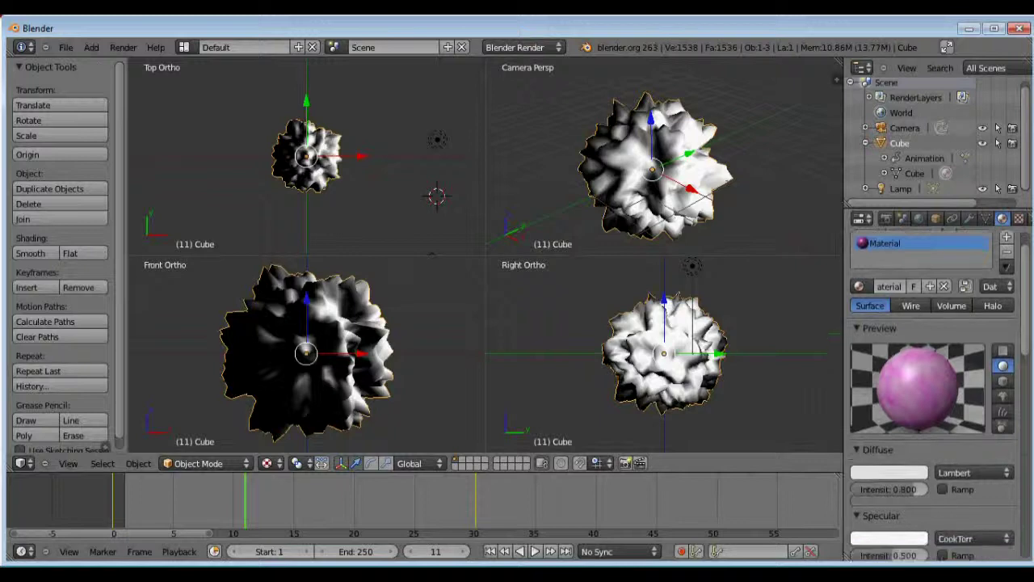
left_click(1020, 219)
scroll(1029, 275, "down", 4)
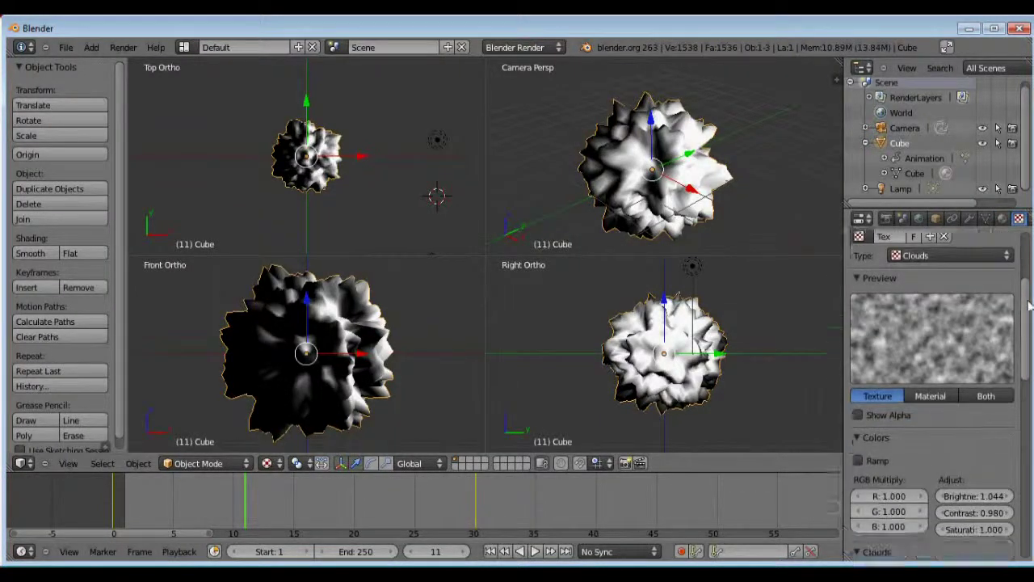
scroll(1028, 305, "down", 2)
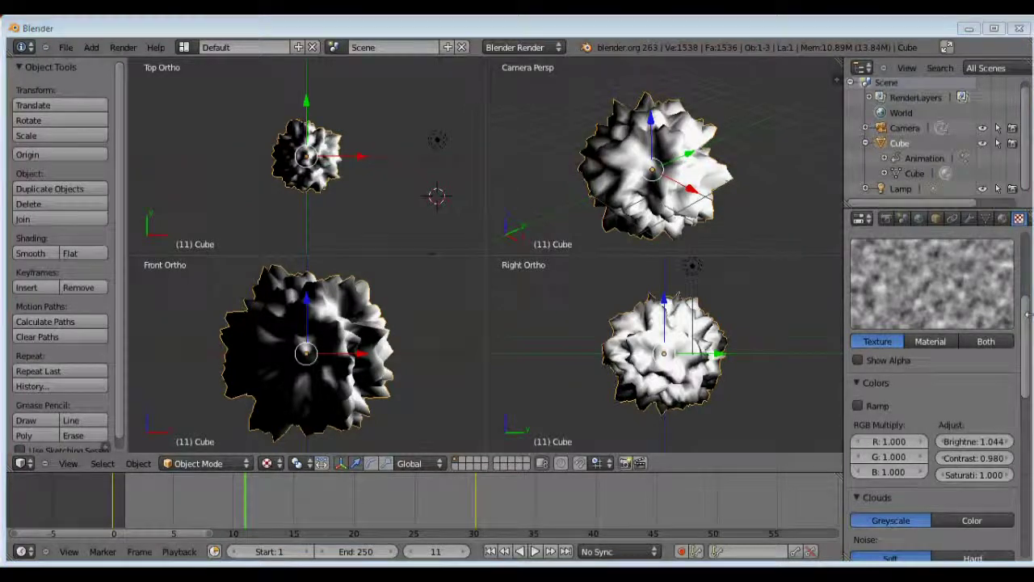
left_click_drag(1027, 315, 1028, 479)
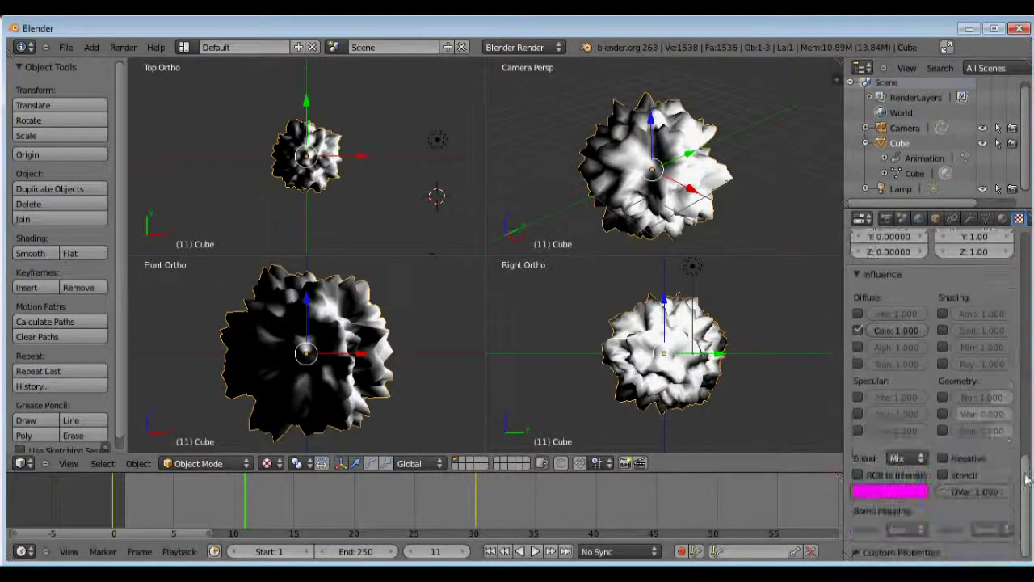
left_click(883, 501)
left_click_drag(883, 348, 883, 340)
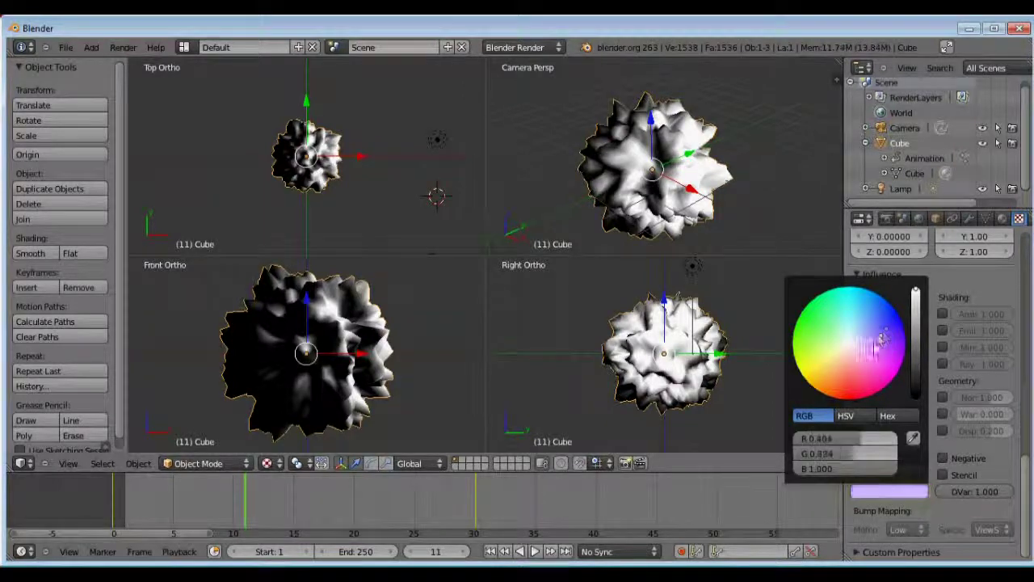
left_click(917, 385)
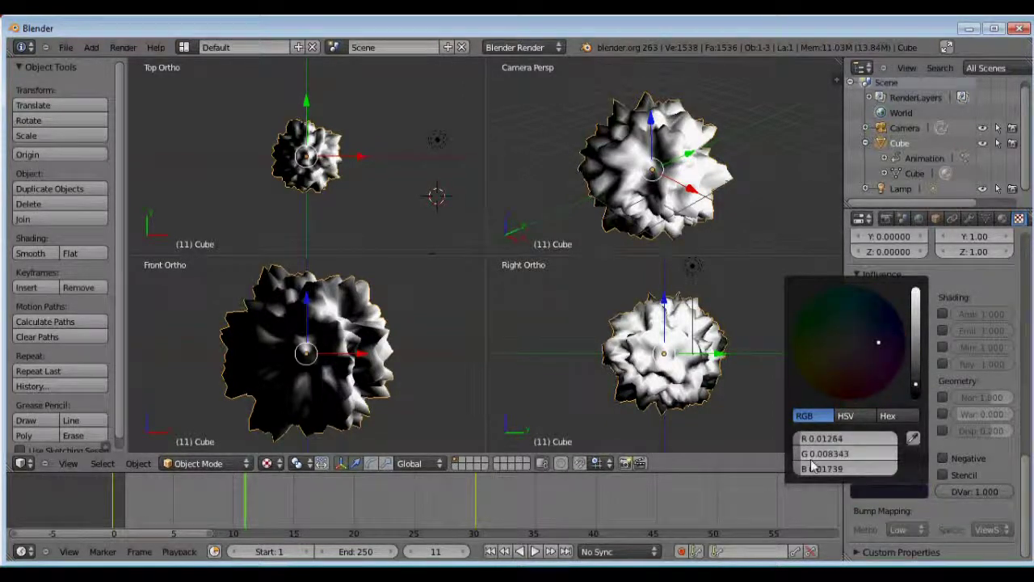
Step: Switch the texture preview to Material and change the texture type to Marble
left_click_drag(1024, 478, 1026, 245)
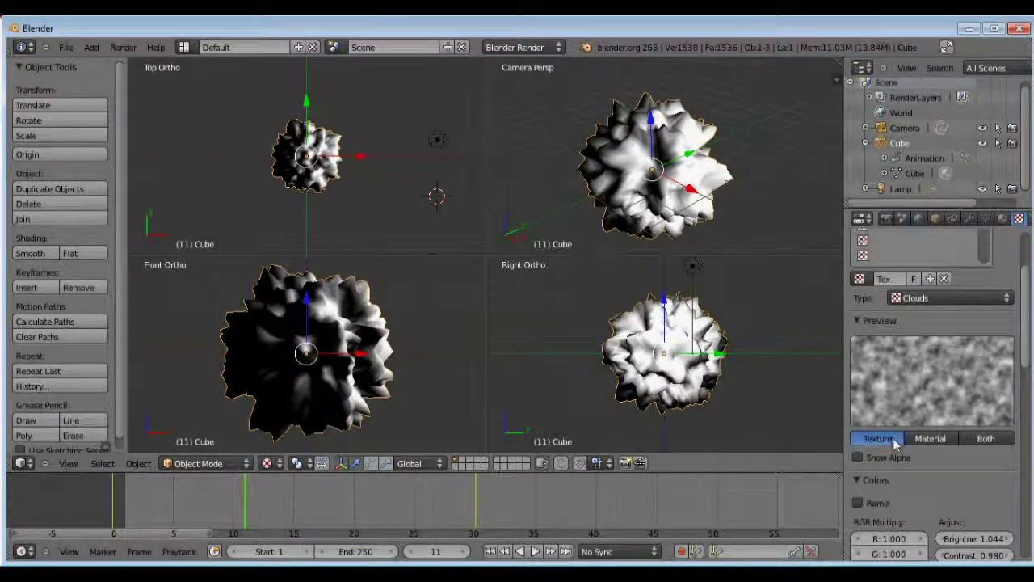
left_click(921, 441)
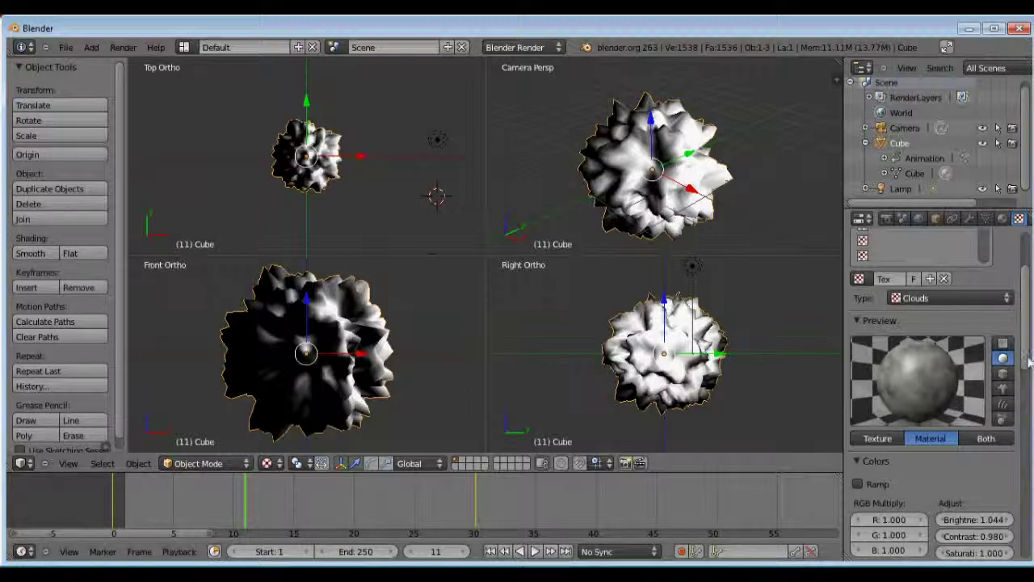
scroll(1002, 339, "down", 2)
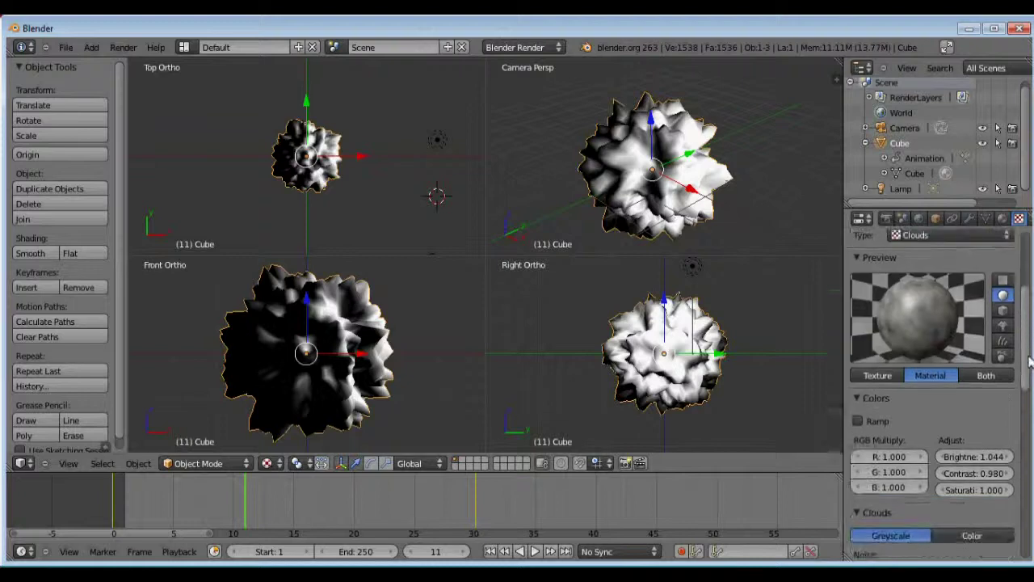
left_click(956, 267)
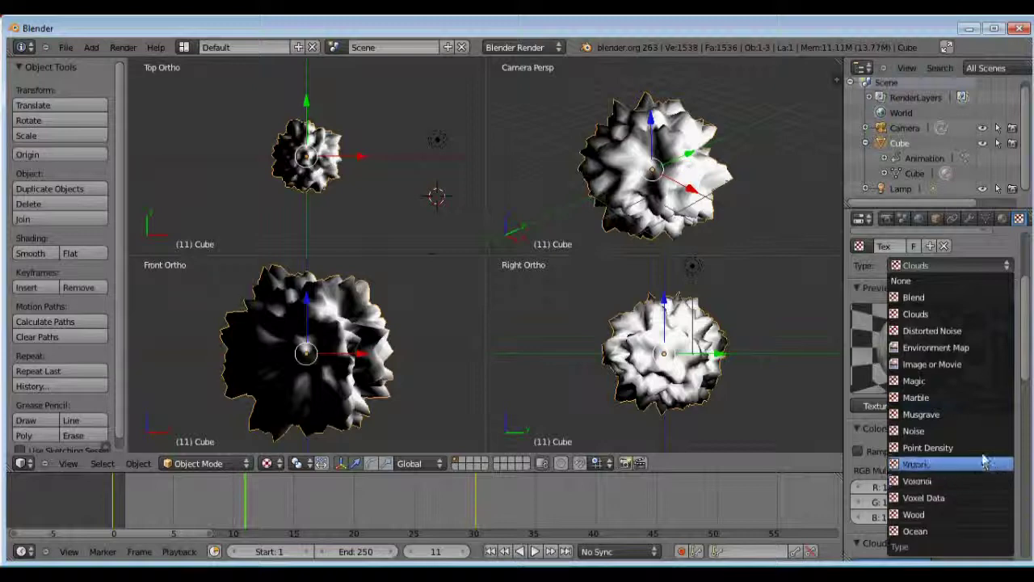
left_click(970, 396)
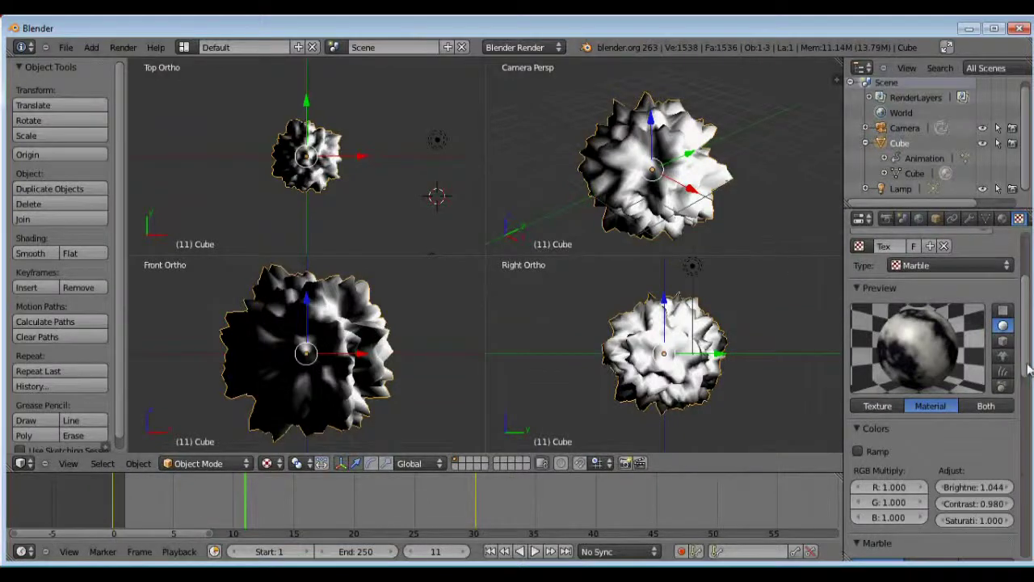
Step: Raise the Marble texture's noise depth by two levels, checking the effect in the material preview
scroll(1019, 373, "down", 3)
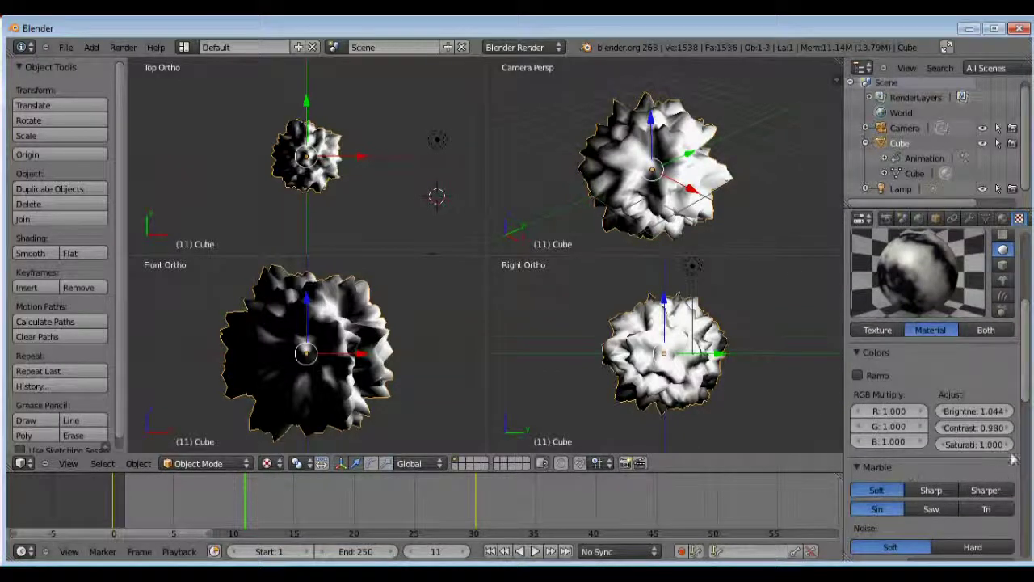
scroll(1024, 416, "down", 2)
scroll(1026, 415, "down", 2)
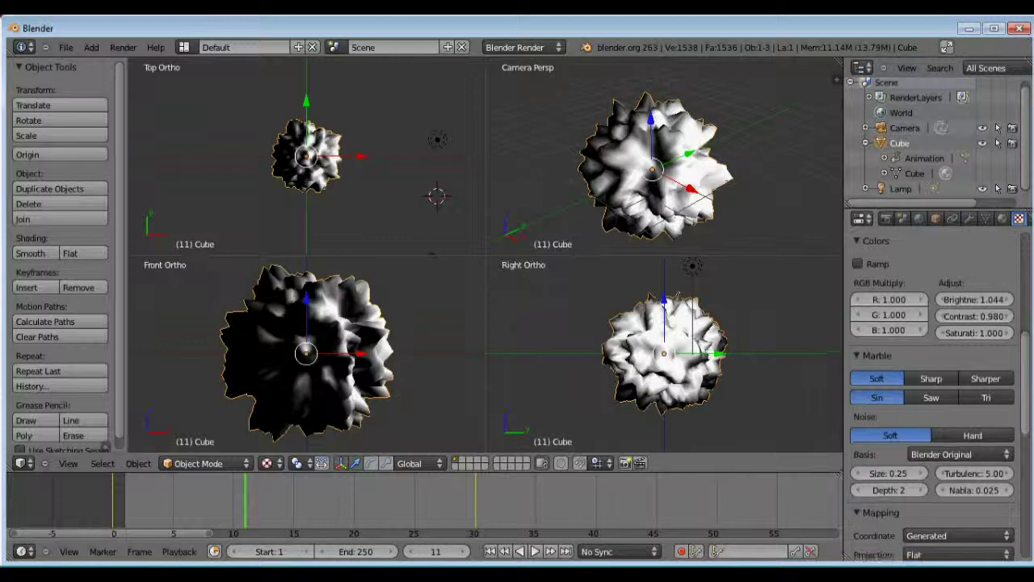
left_click(923, 525)
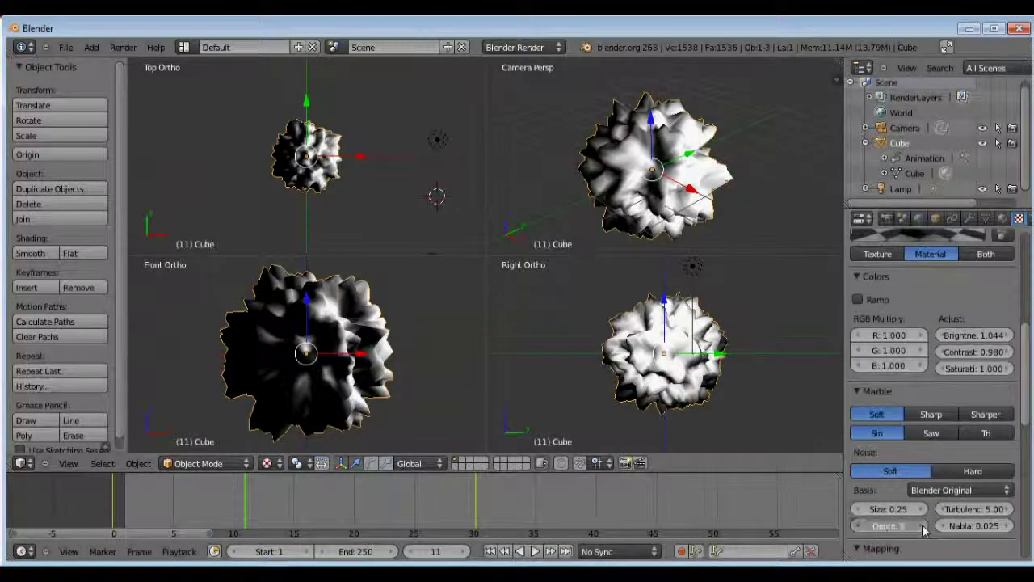
scroll(1019, 419, "up", 3)
scroll(970, 517, "down", 2)
left_click(923, 545)
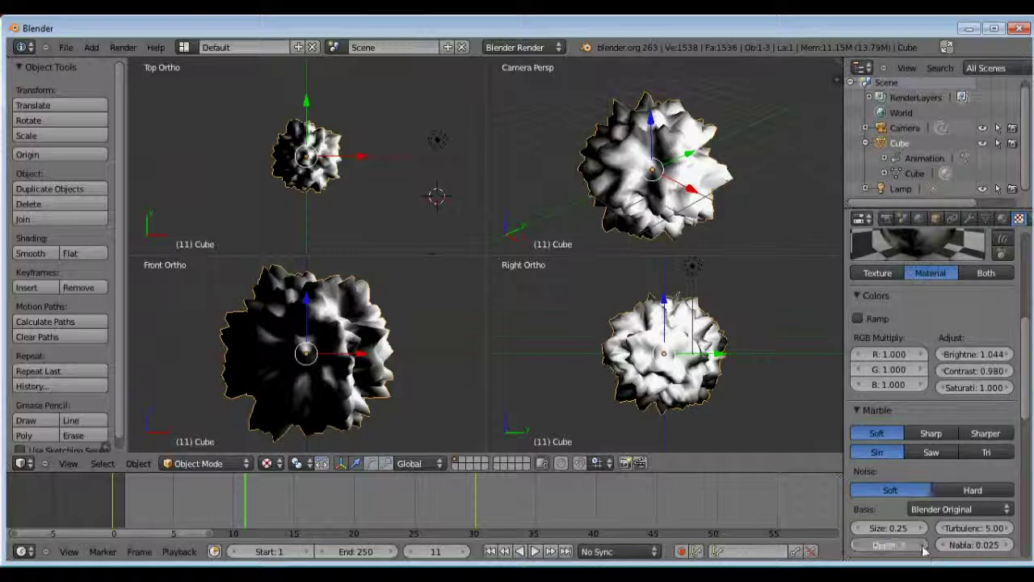
scroll(1012, 392, "up", 4)
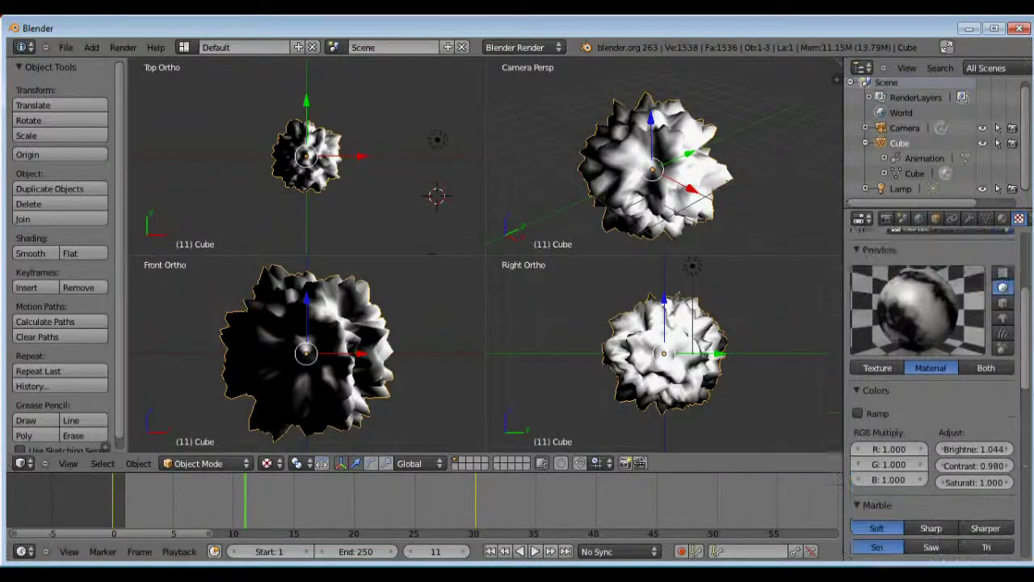
scroll(1012, 392, "down", 3)
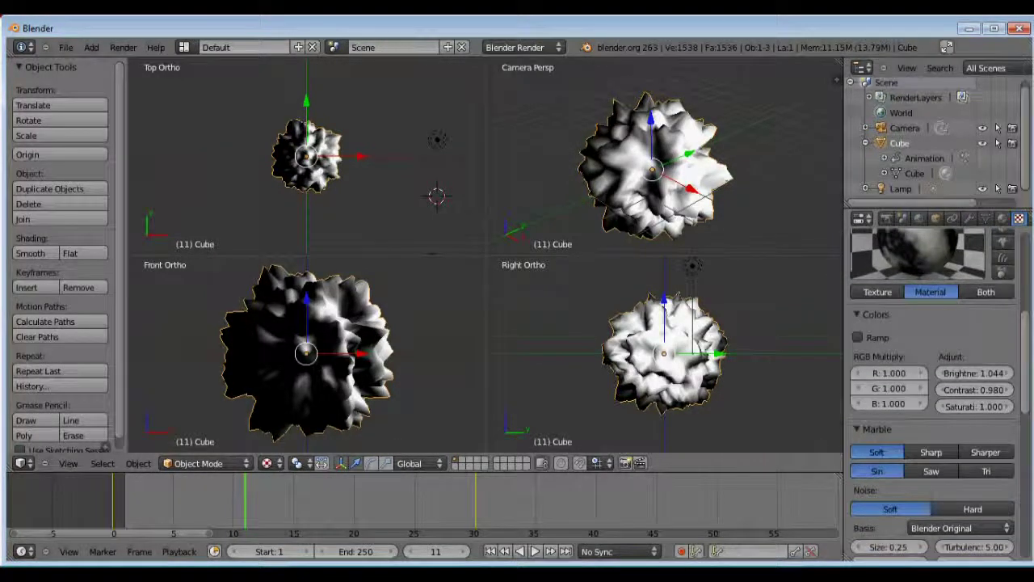
Step: Reduce the Marble noise size to 0.086 and render the frame
left_click_drag(912, 551, 884, 549)
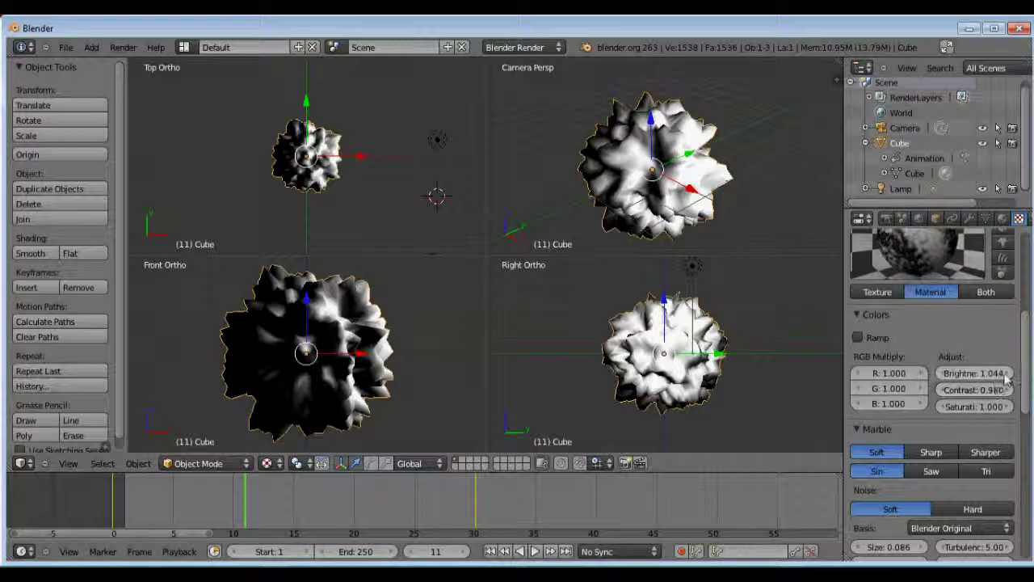
scroll(1006, 307, "up", 4)
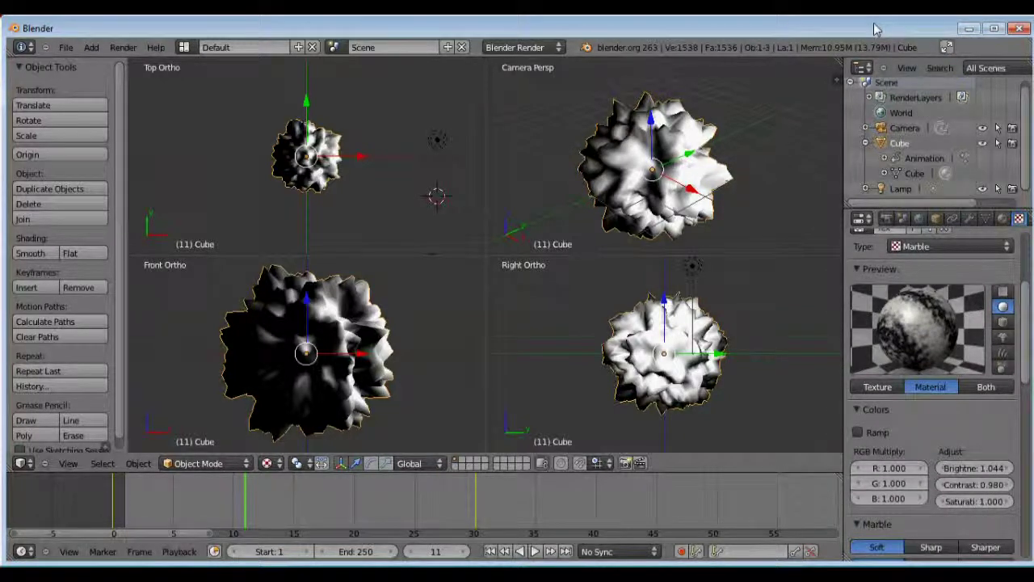
key("F12")
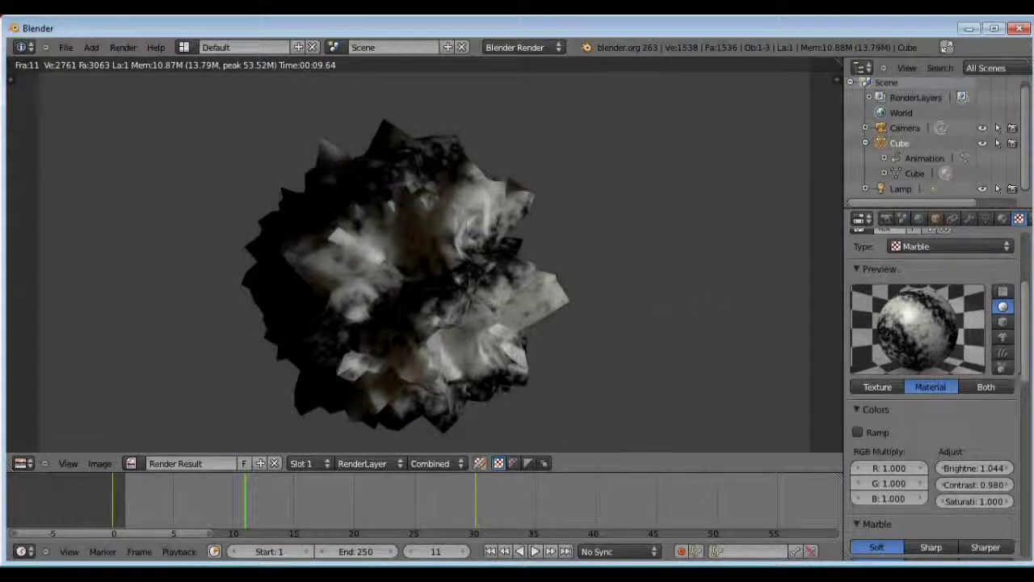
Step: Collapse the texture's Marble and Mapping settings
mouse_move(1027, 340)
left_mouse_down()
mouse_move(1030, 431)
mouse_move(1030, 353)
left_mouse_up()
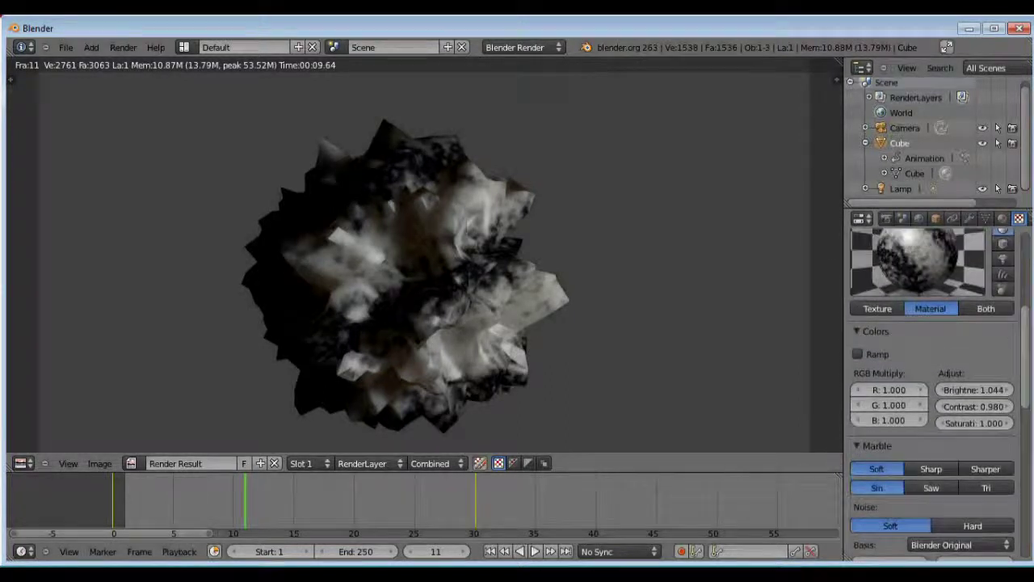
left_click(873, 445)
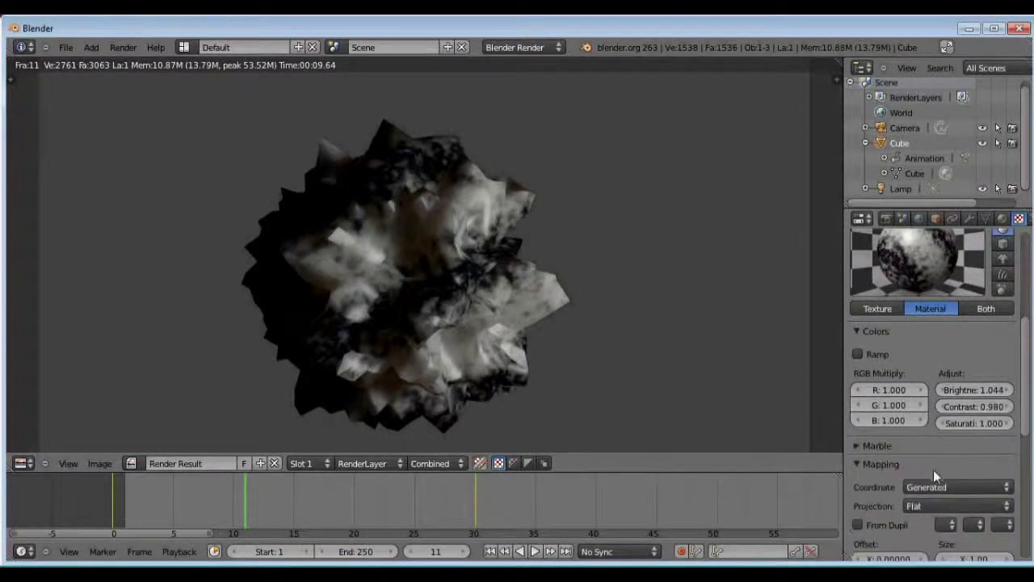
left_click(893, 466)
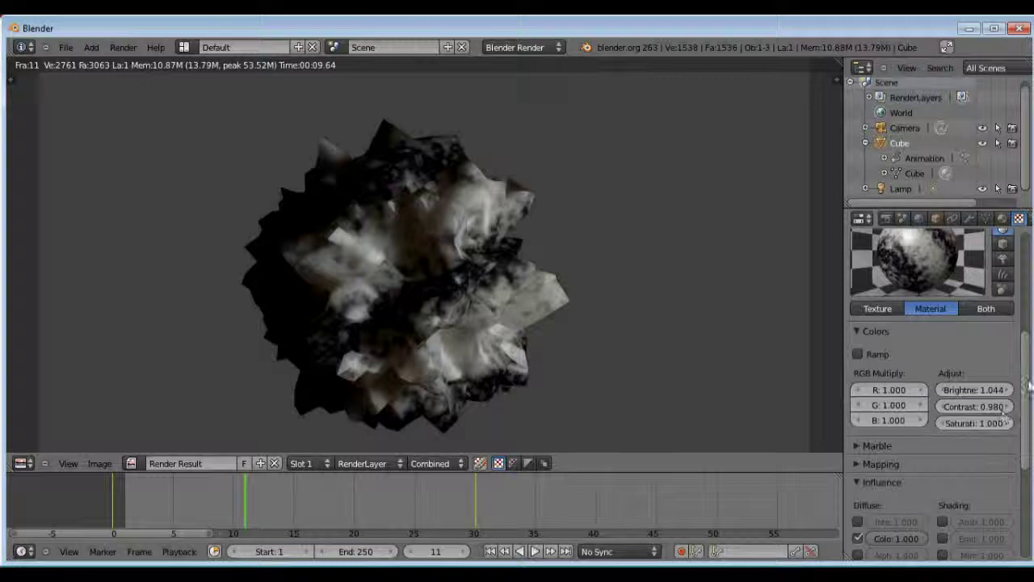
Step: Brighten the Marble texture's influence colour from near-black to a muted medium purple and check the preview
scroll(1007, 415, "down", 5)
scroll(1007, 414, "up", 8)
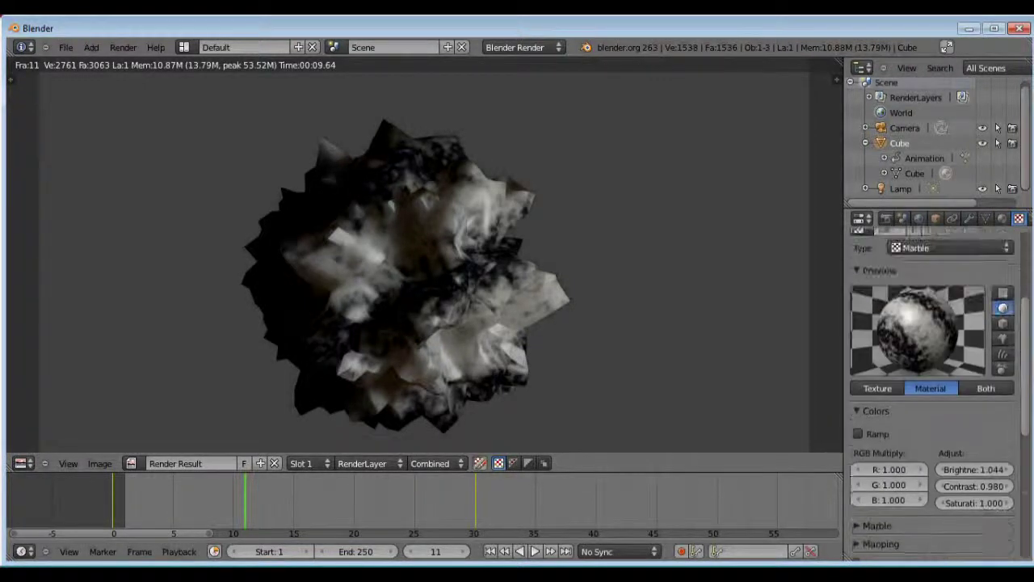
scroll(1007, 414, "up", 2)
scroll(1006, 415, "down", 3)
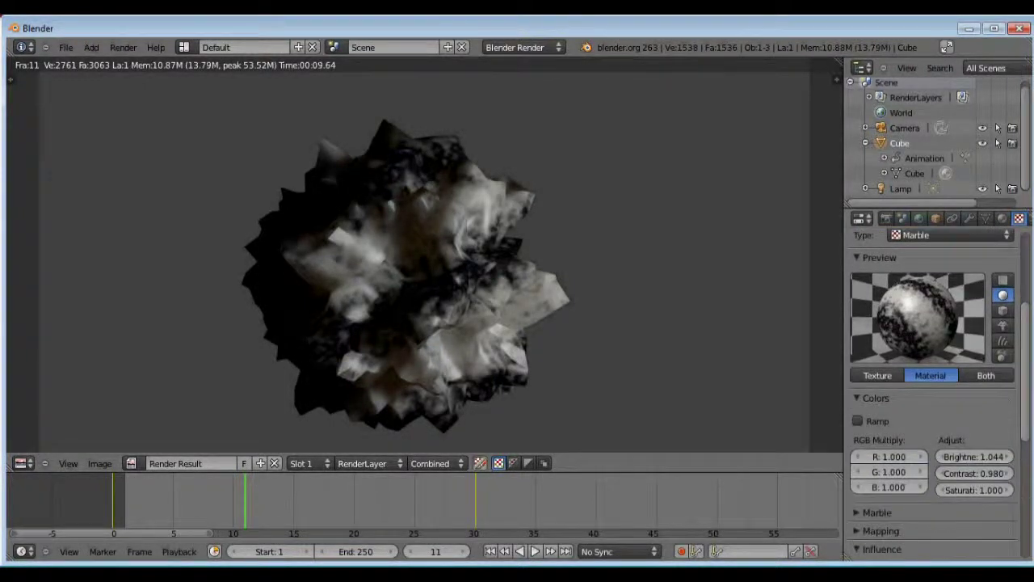
scroll(933, 396, "down", 8)
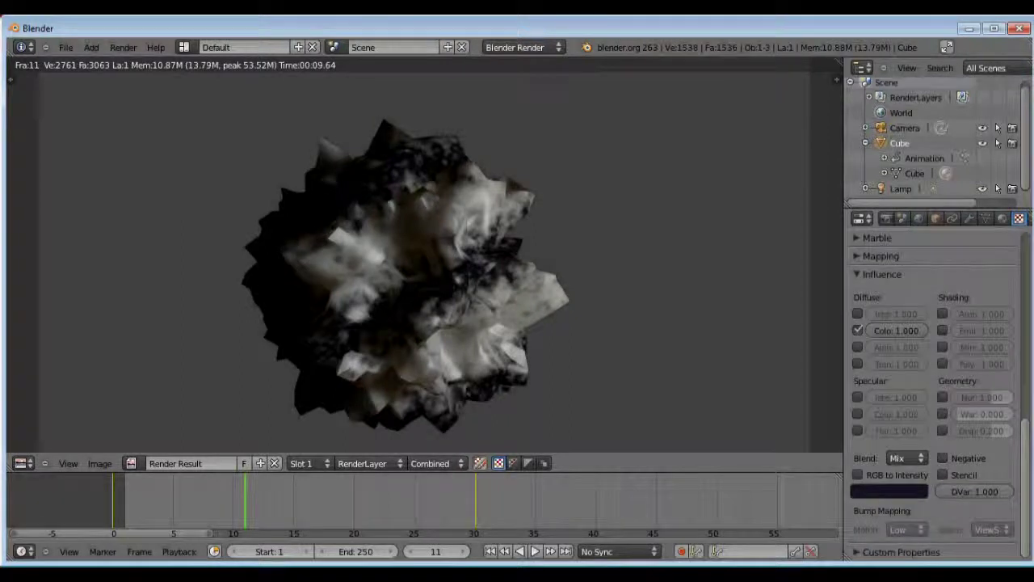
left_click(908, 493)
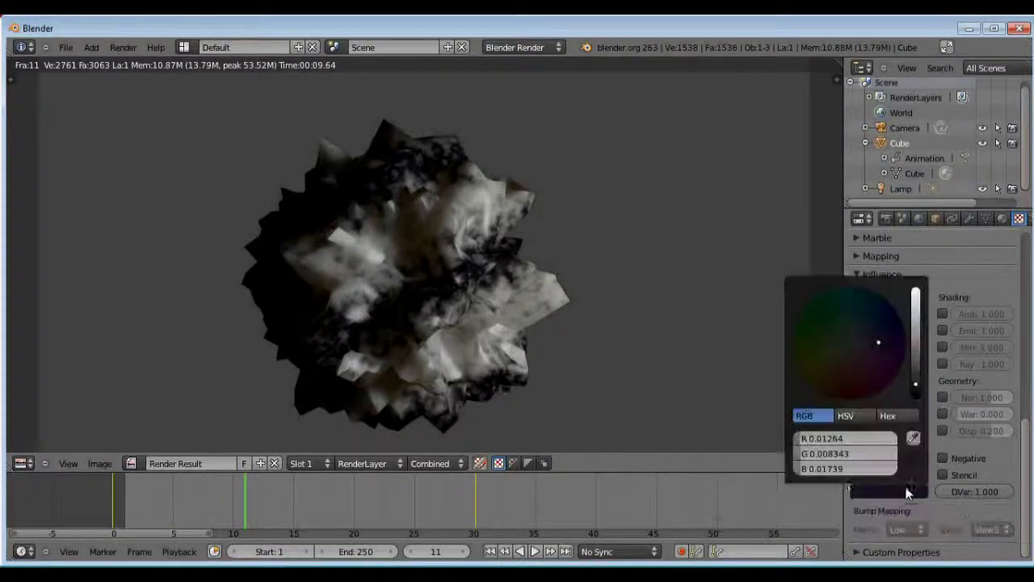
left_click(917, 353)
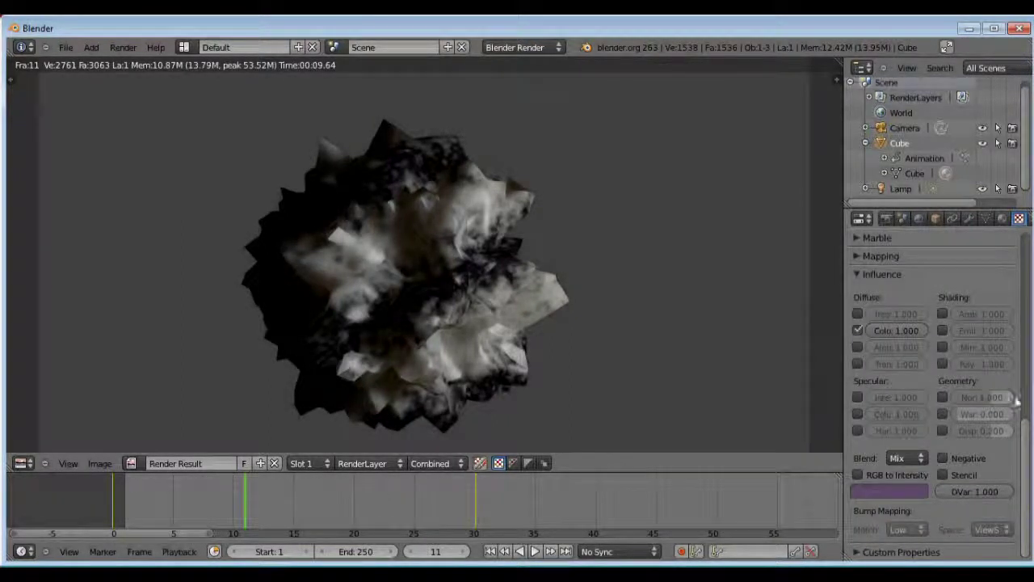
scroll(1023, 423, "up", 8)
scroll(915, 501, "down", 7)
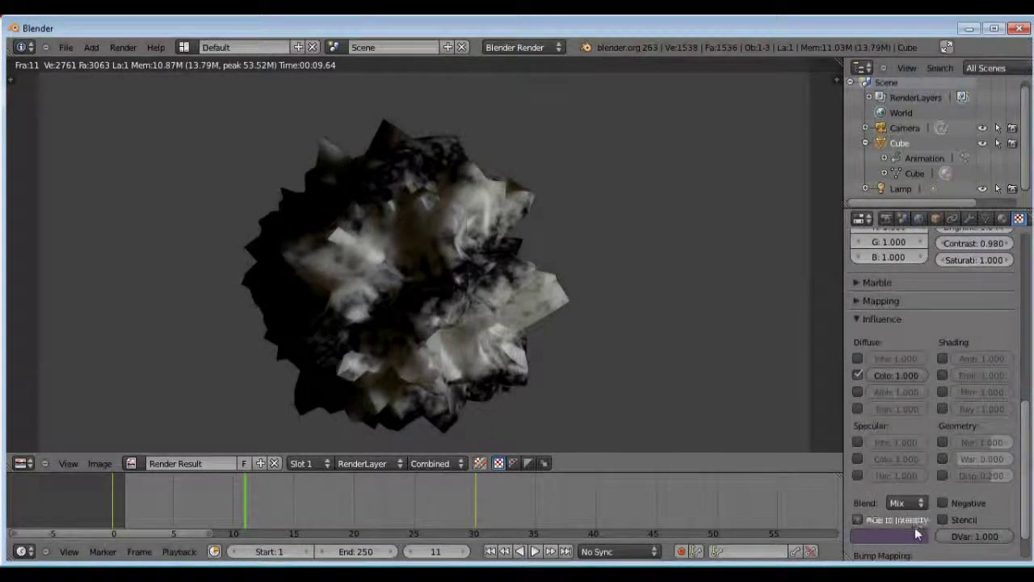
Step: Change the Marble texture's influence colour to a lighter periwinkle blue and render the frame
left_click(917, 533)
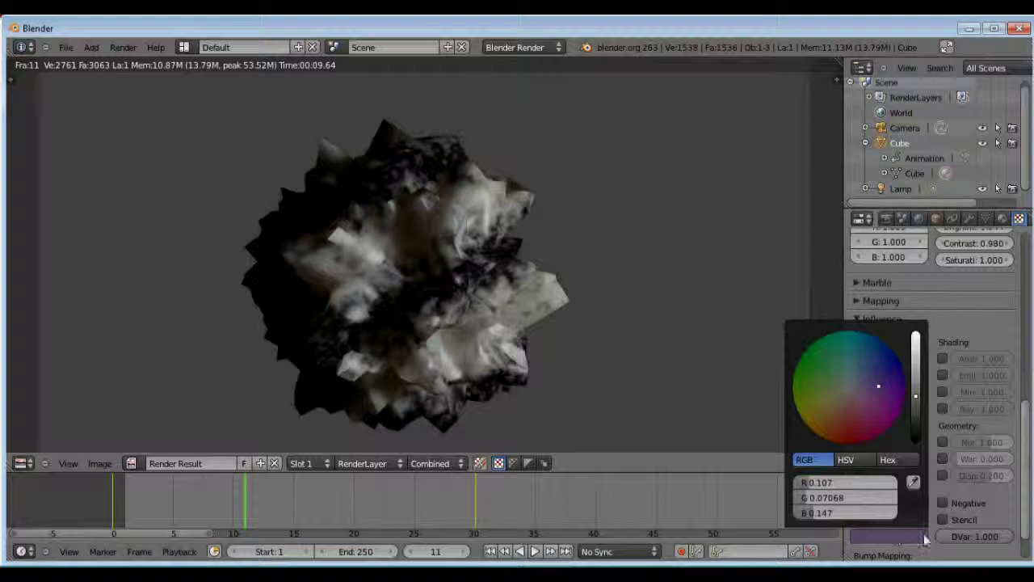
left_click(890, 535)
left_click_drag(921, 389, 917, 365)
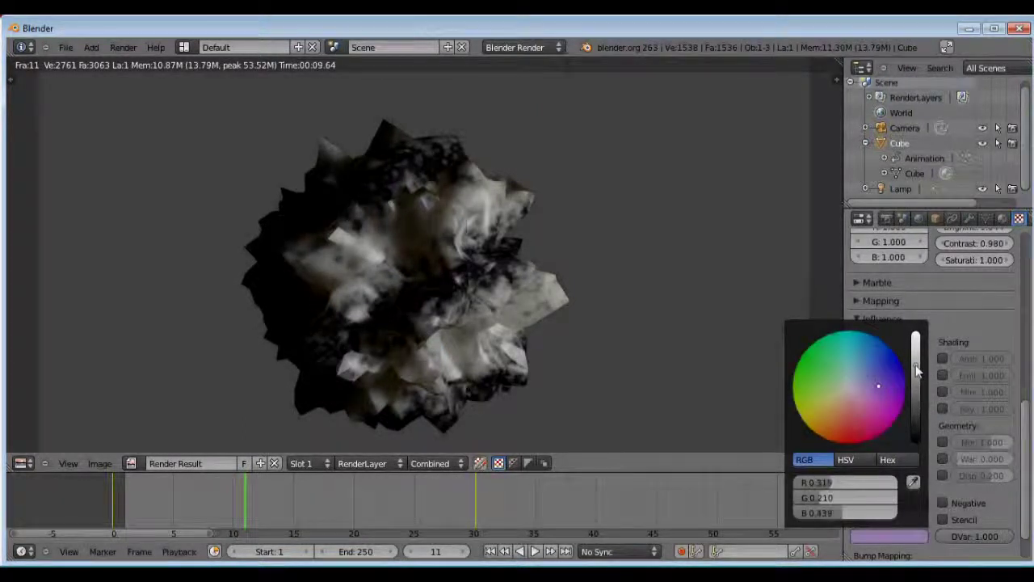
left_click(905, 537)
left_click_drag(877, 392, 875, 372)
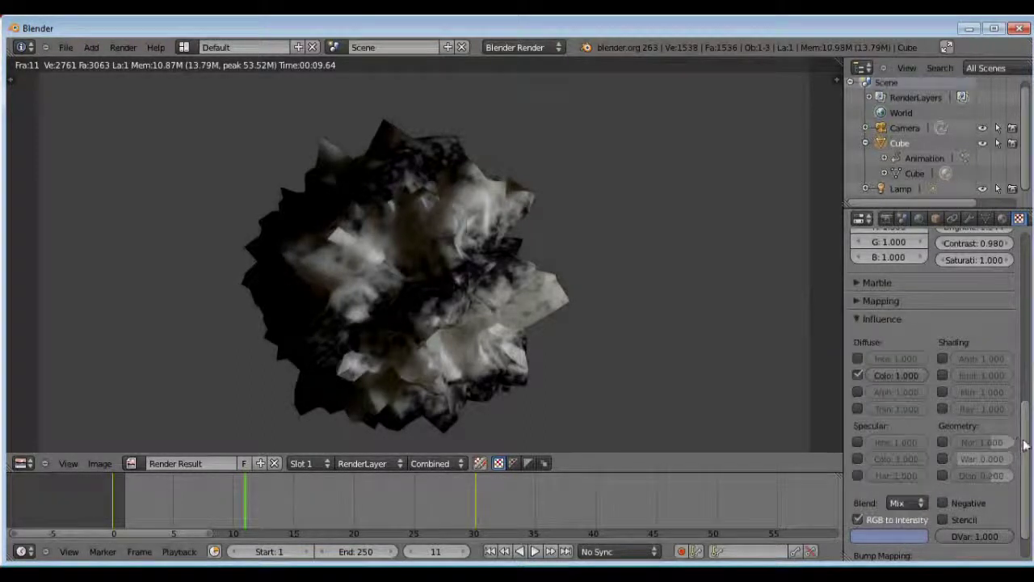
scroll(1024, 315, "up", 8)
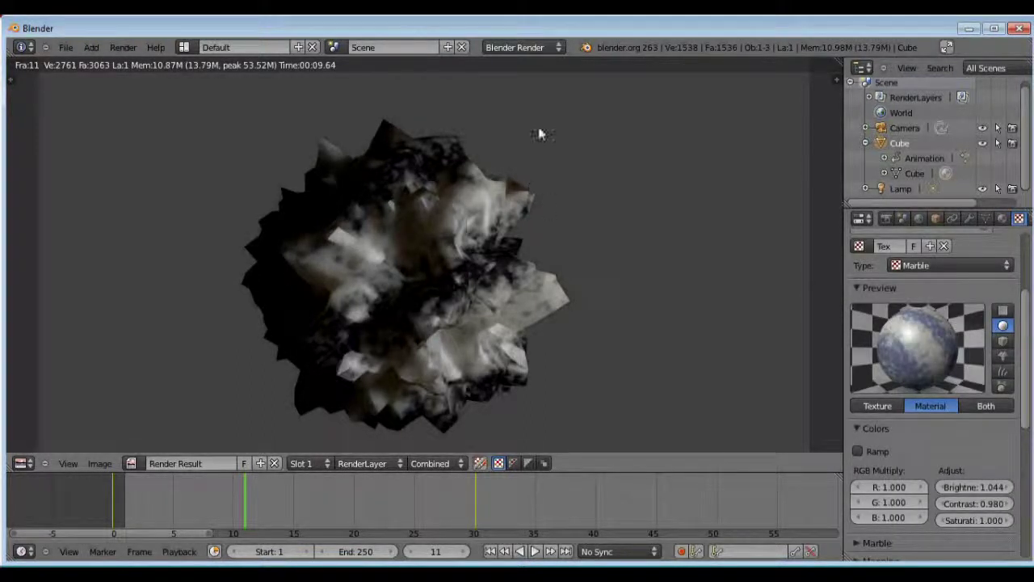
key("F12")
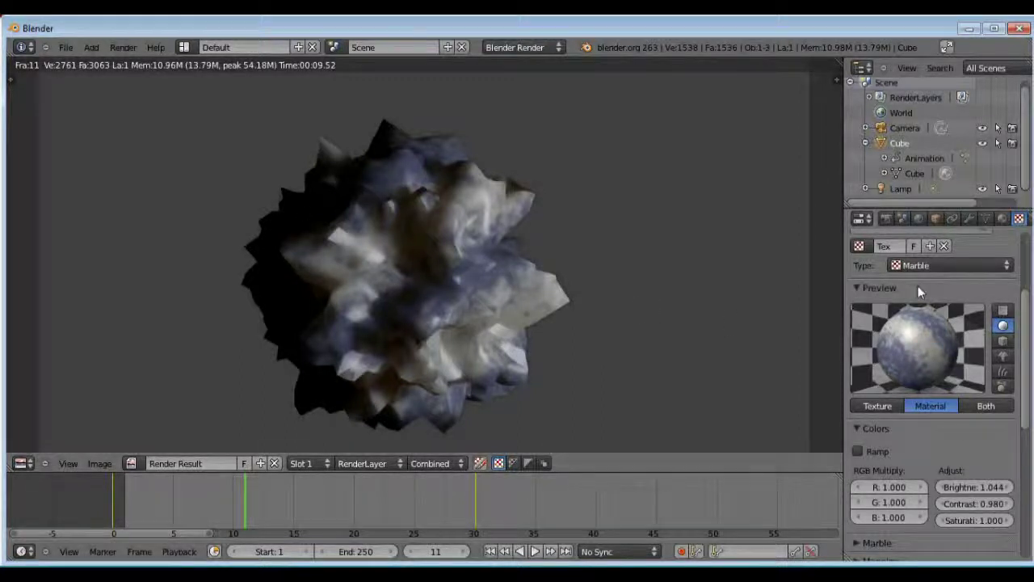
Step: Set the material's specular intensity to 1.000 and hardness to 374, and render the frame
scroll(979, 250, "up", 5)
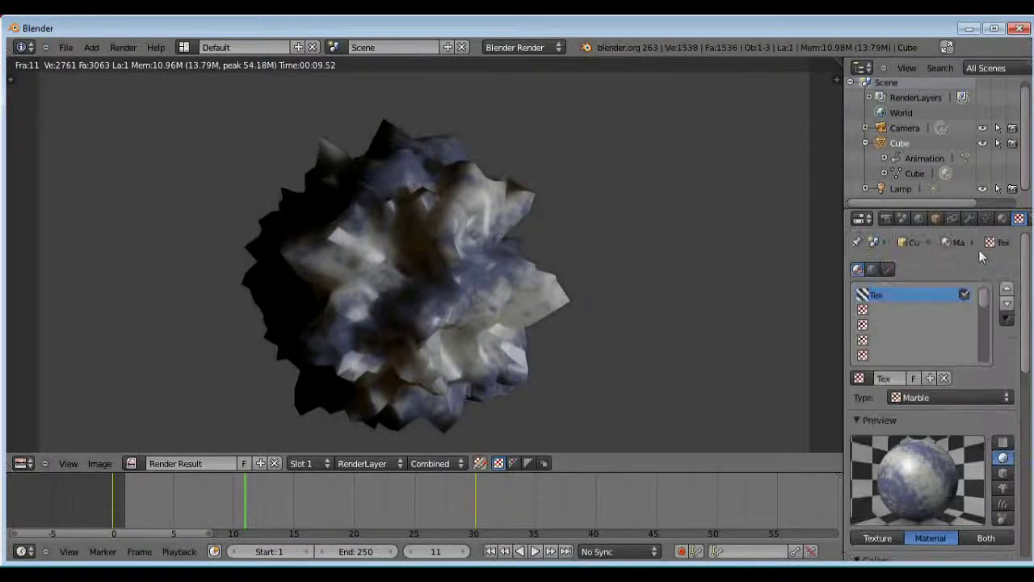
left_click(866, 420)
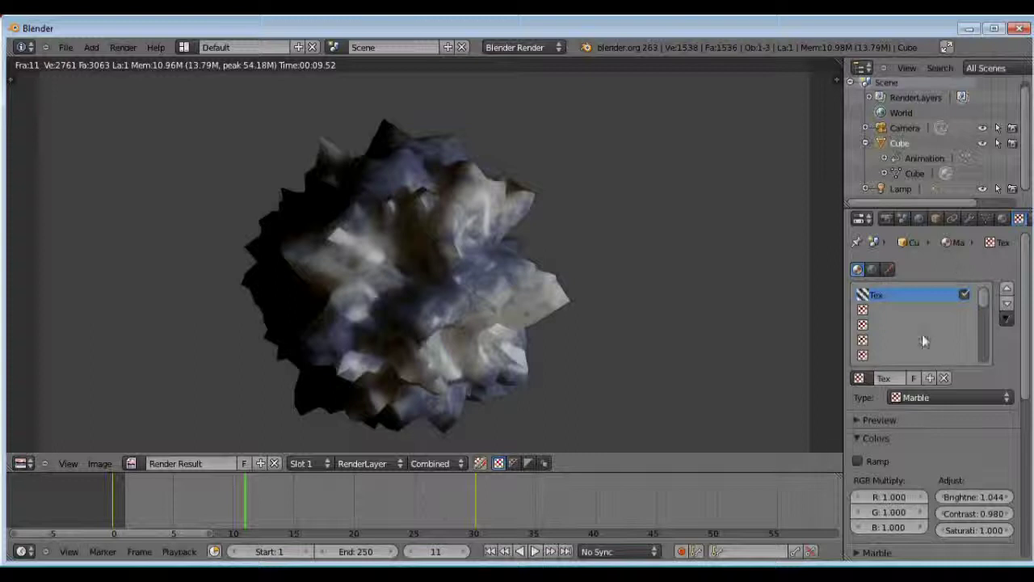
left_click(1002, 219)
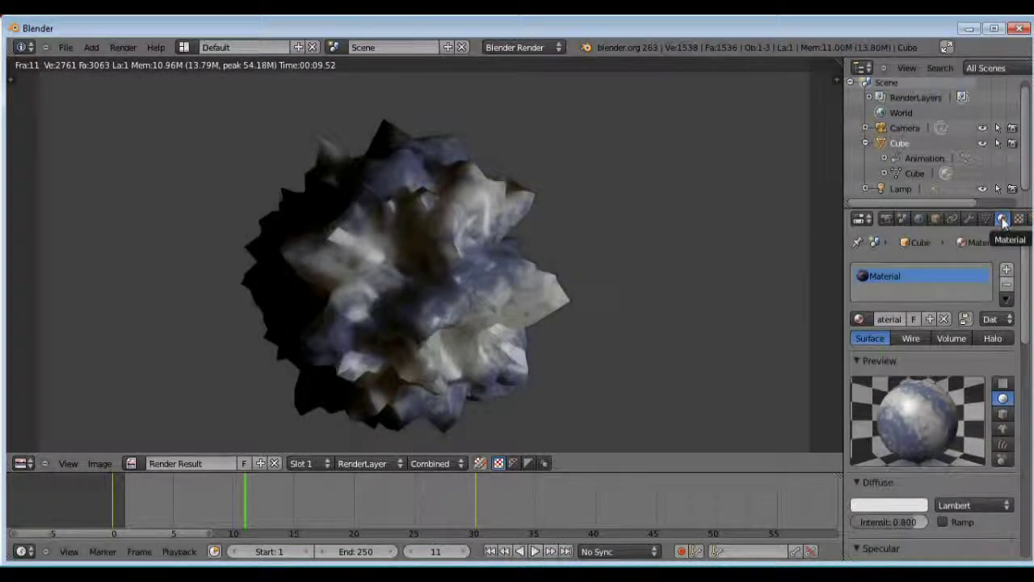
scroll(1026, 252, "down", 3)
scroll(941, 320, "down", 5)
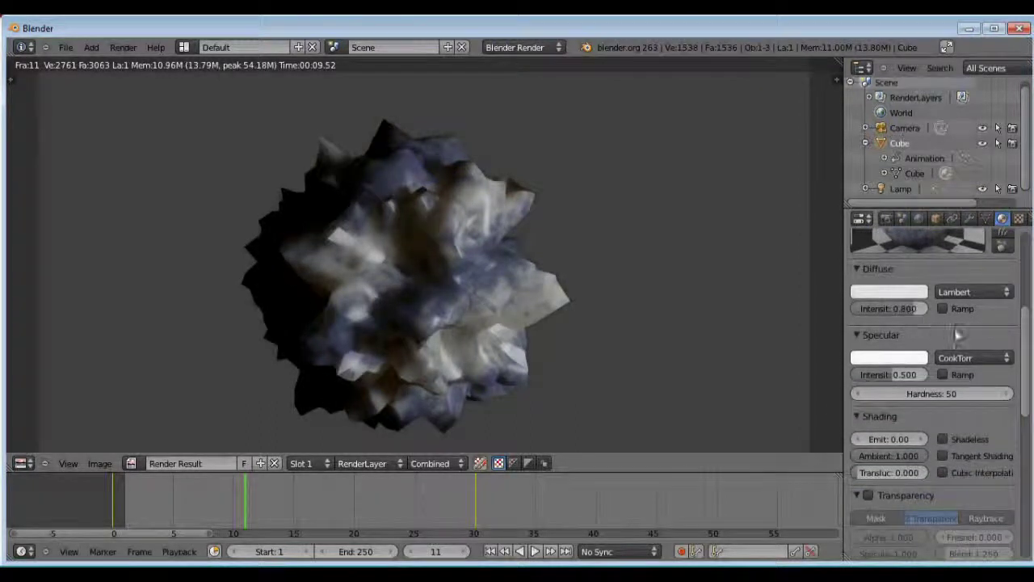
left_click_drag(885, 375, 1014, 400)
scroll(969, 371, "up", 5)
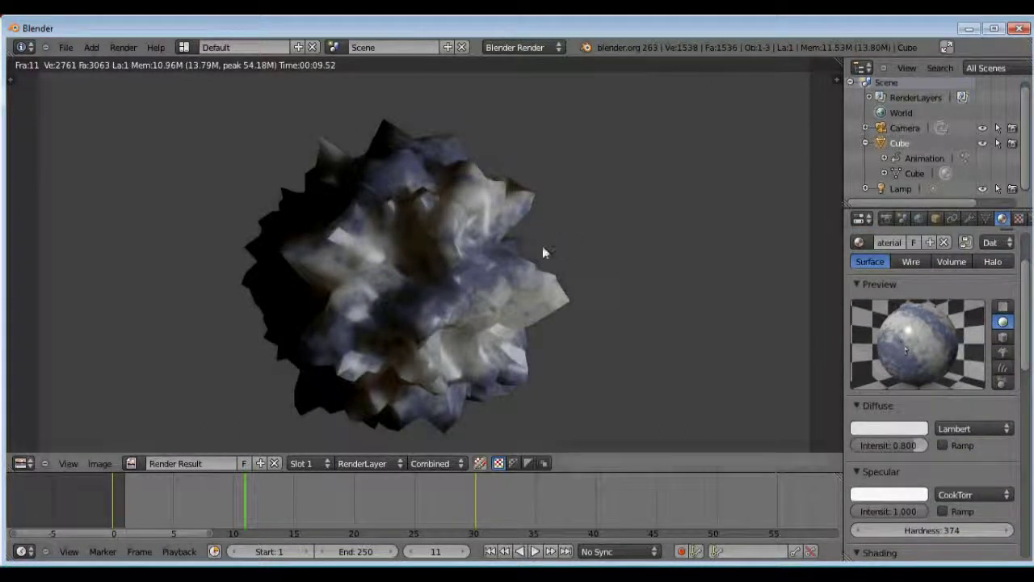
key("F12")
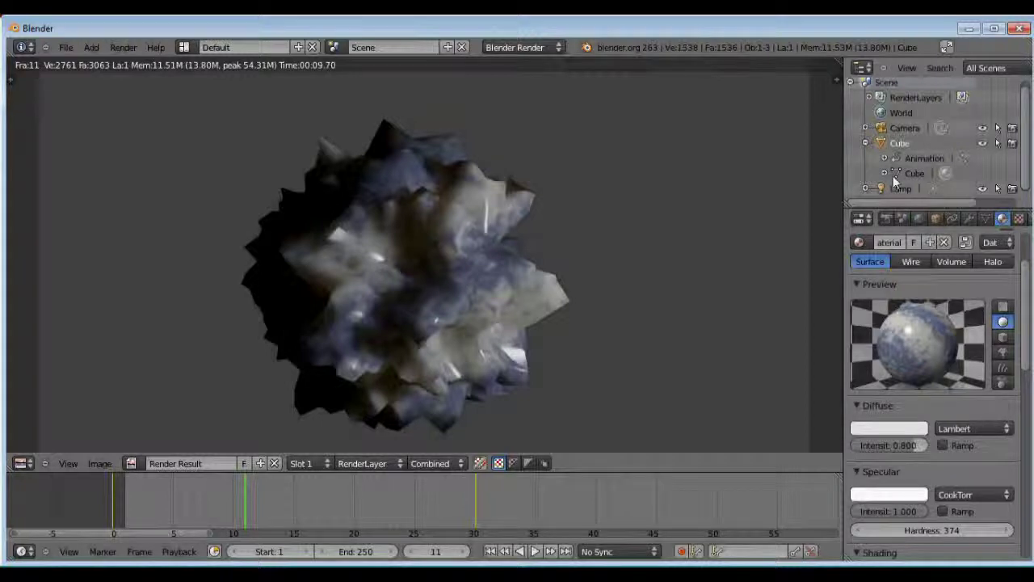
Step: Close the render and add a point lamp to the scene
key("Escape")
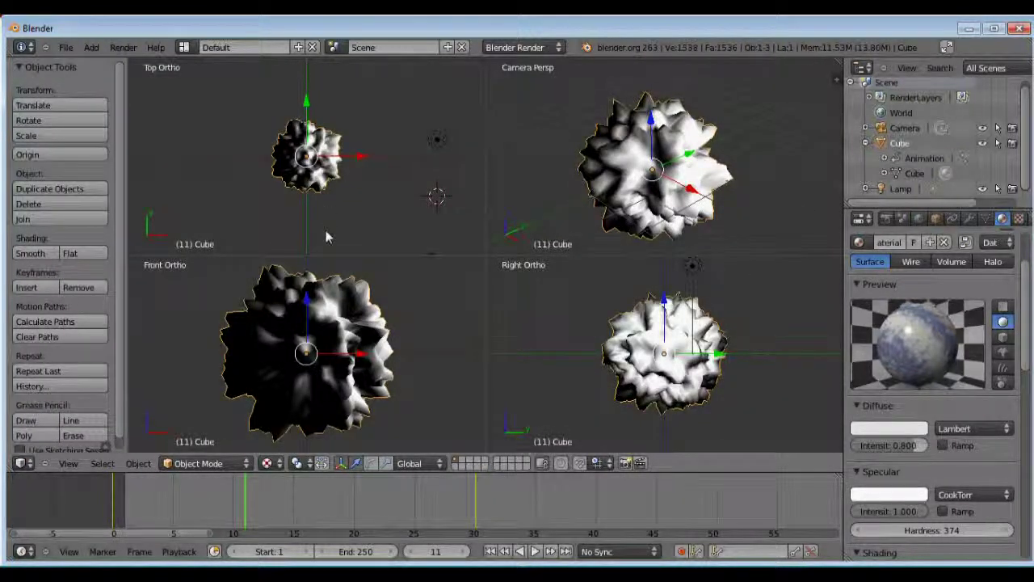
left_click(91, 47)
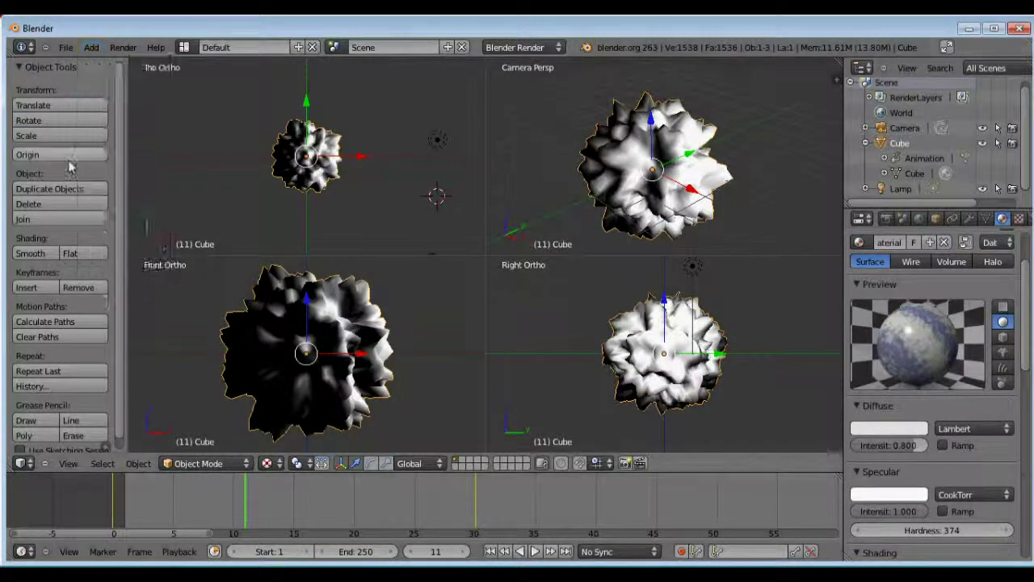
left_click(91, 46)
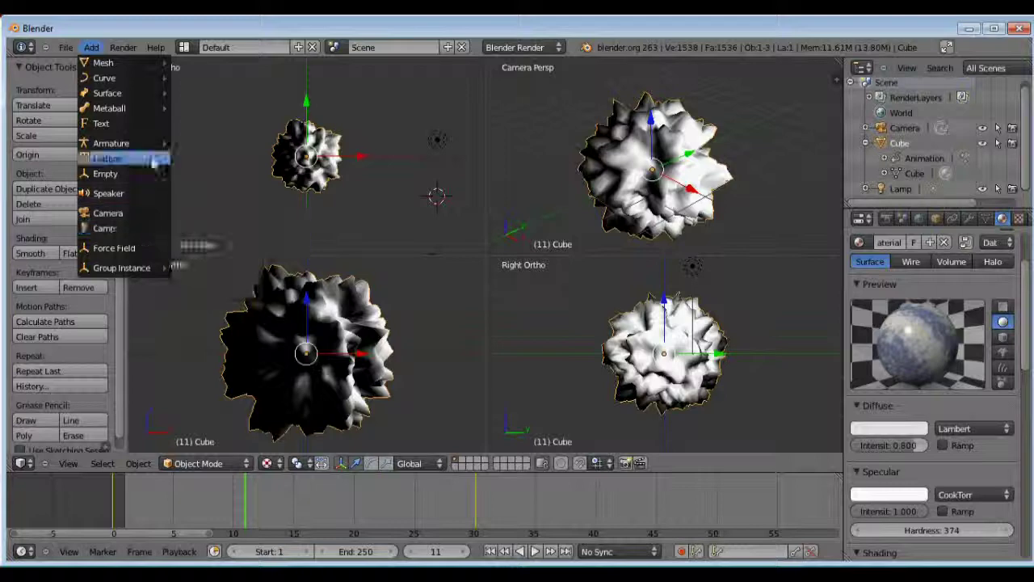
mouse_move(133, 228)
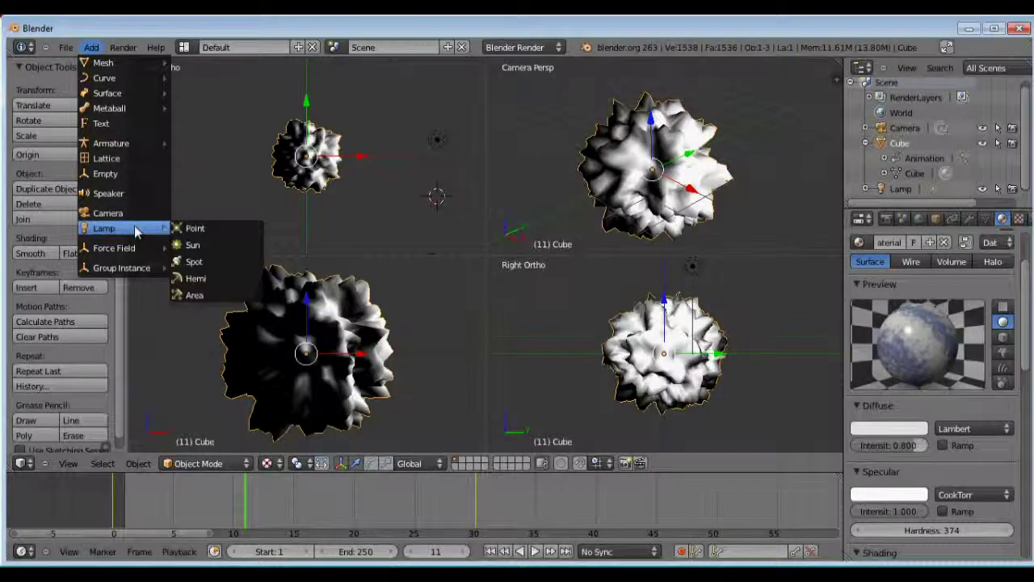
left_click(196, 229)
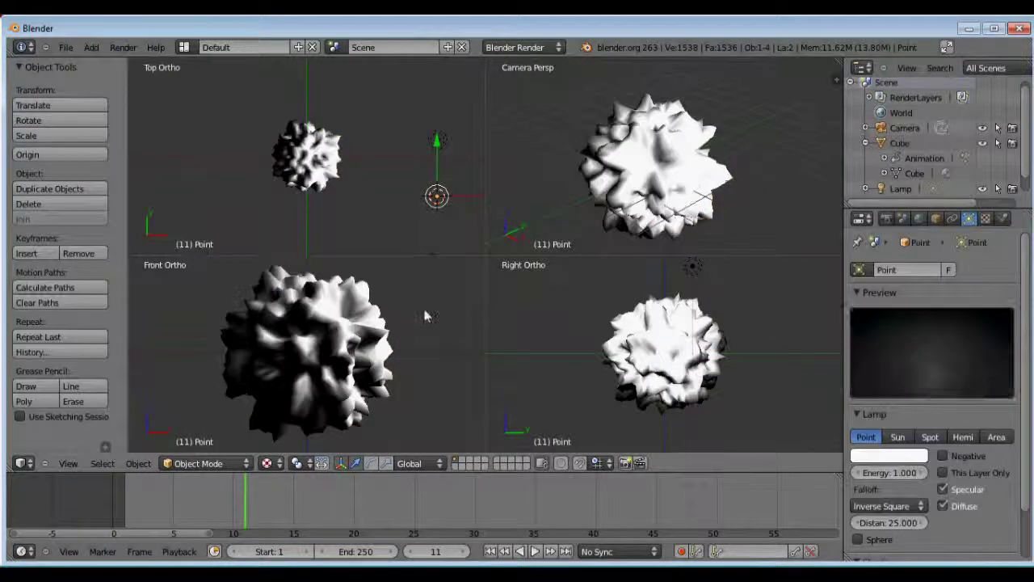
Step: Tint the new point lamp's light colour a light periwinkle blue
left_click(889, 456)
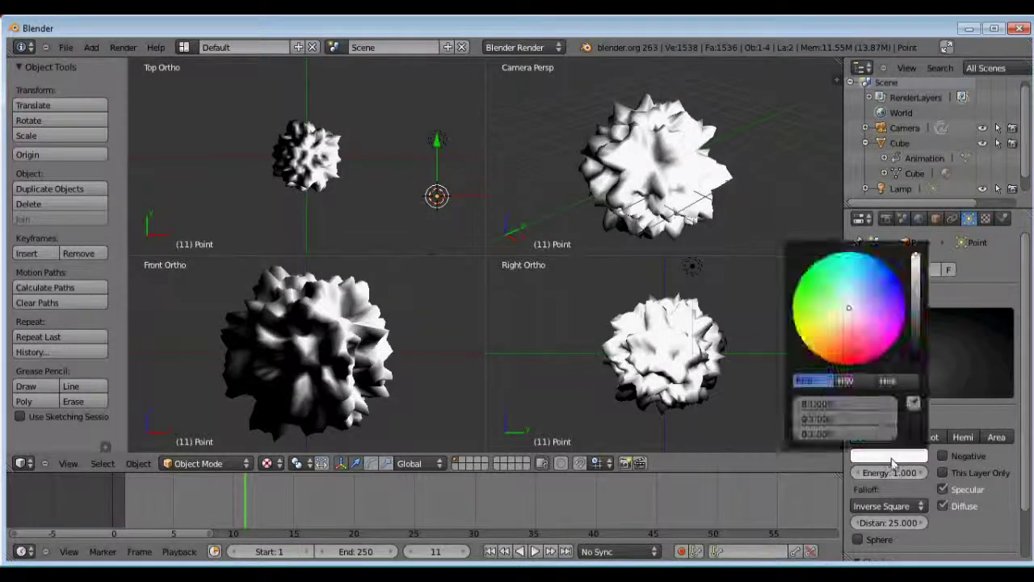
left_click(889, 286)
left_click_drag(889, 287, 885, 286)
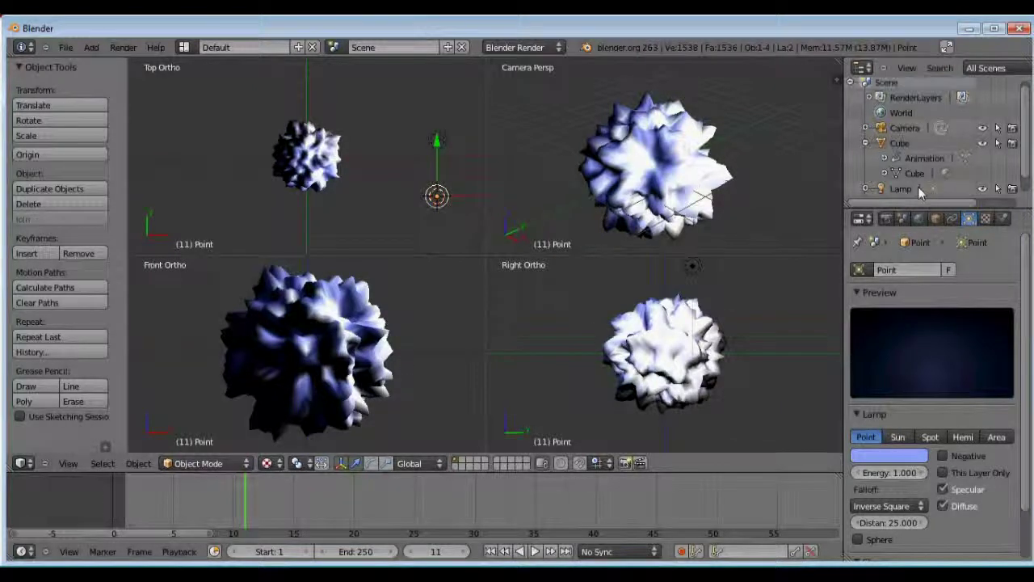
Step: Move the point lamp to the front of the mesh, roughly centred on it, and pull it slightly farther away
scroll(997, 189, "down", 1)
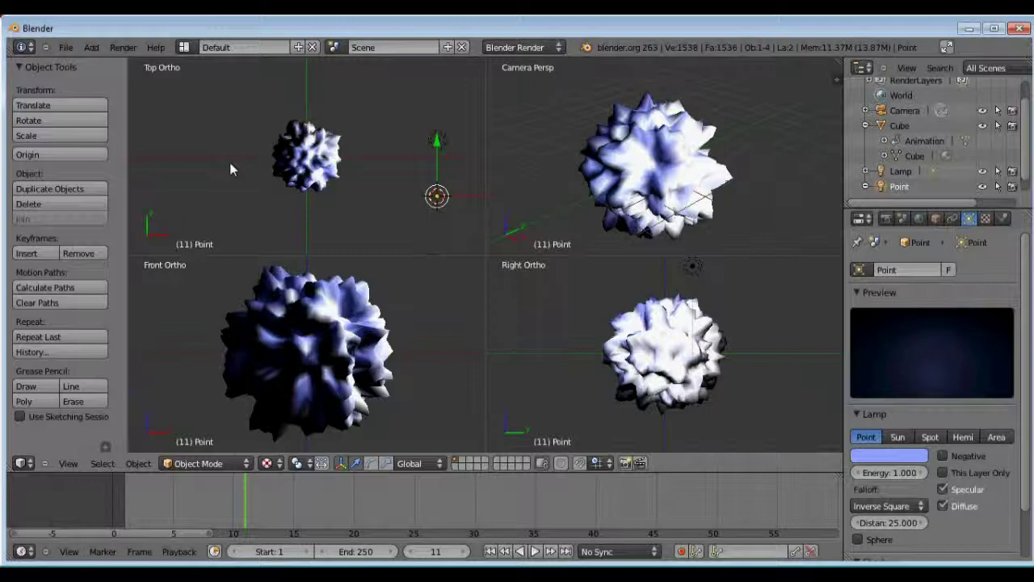
key("g")
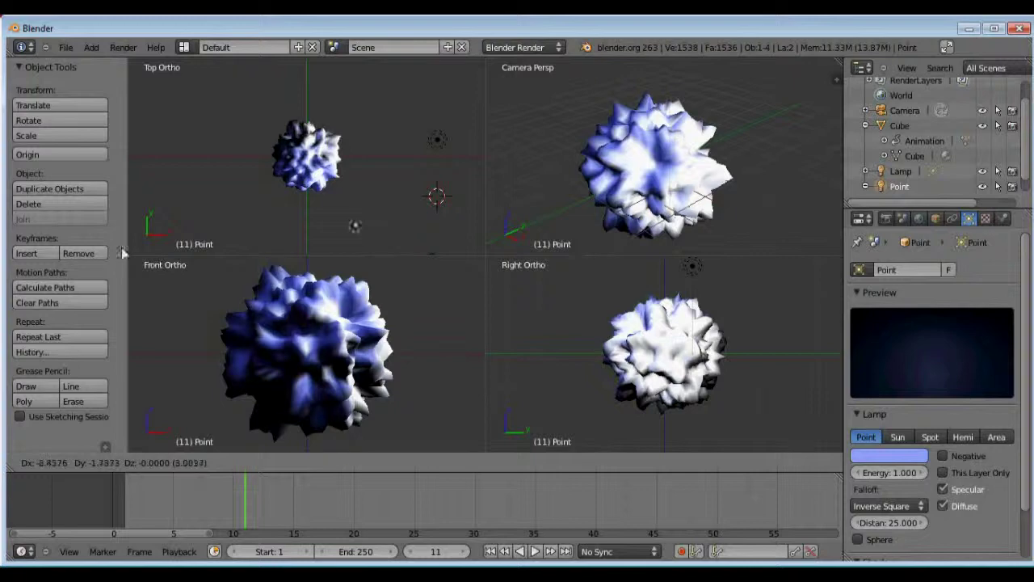
left_click(70, 253)
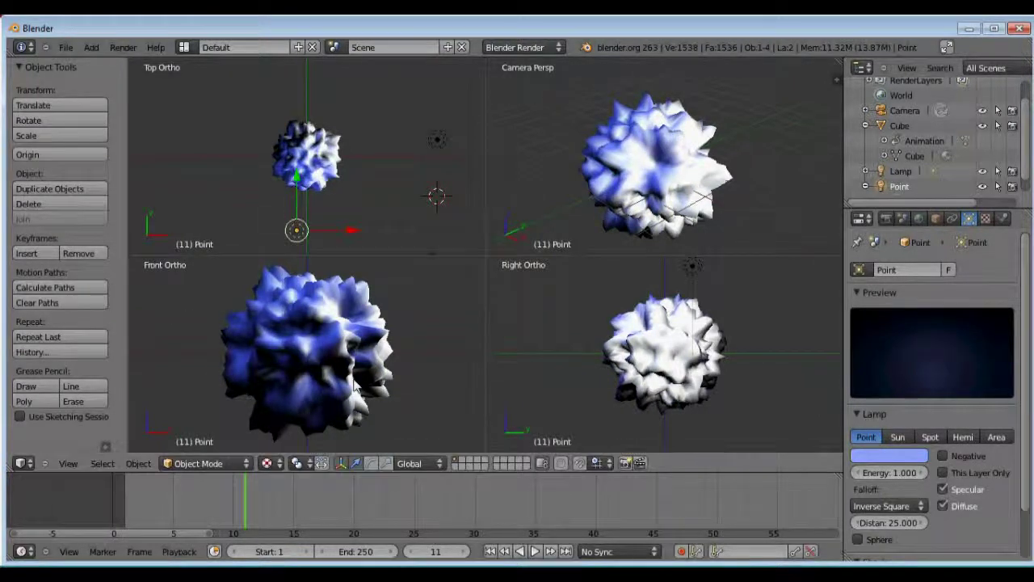
key("g")
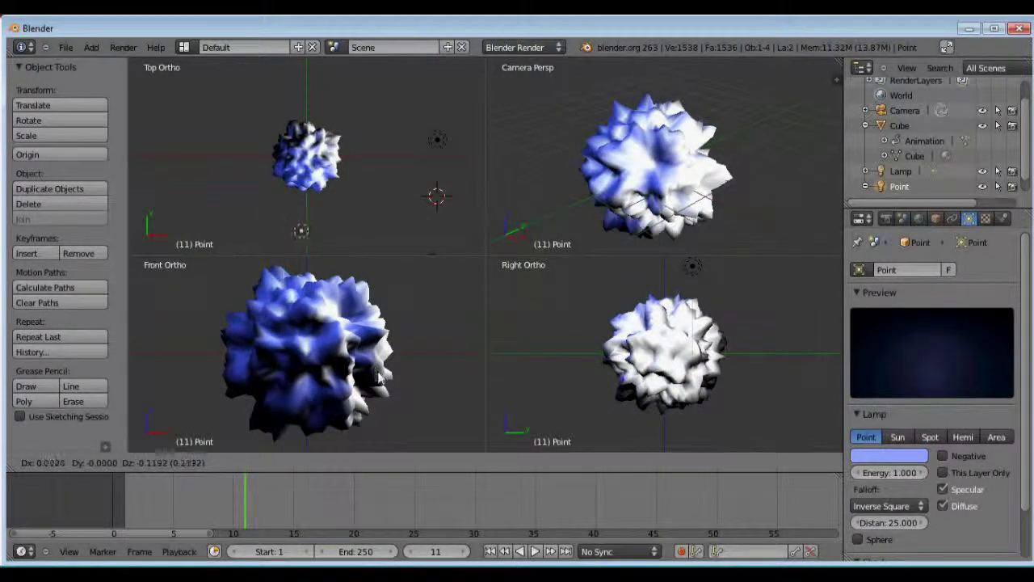
left_click(462, 387)
key("g")
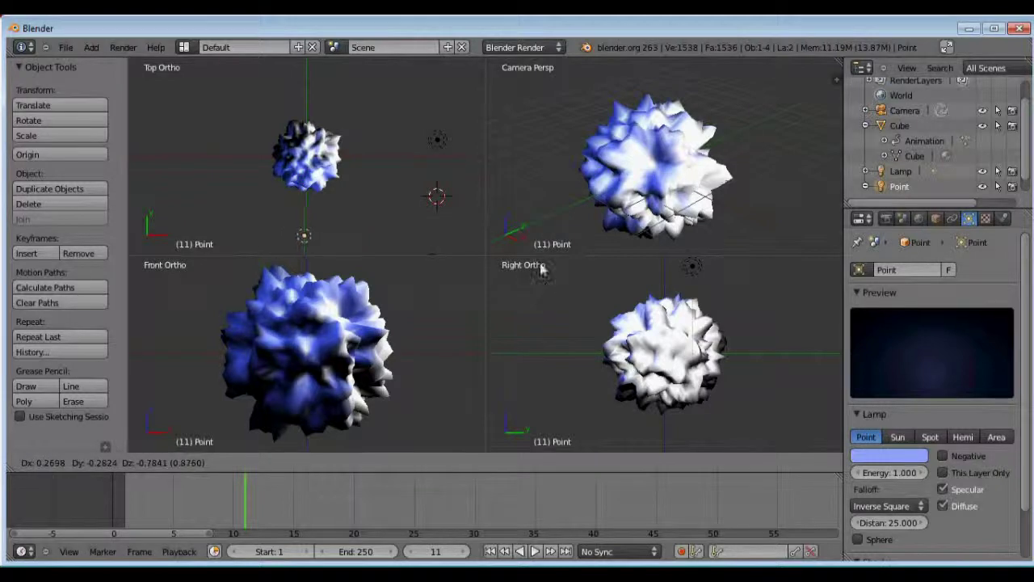
left_click(541, 317)
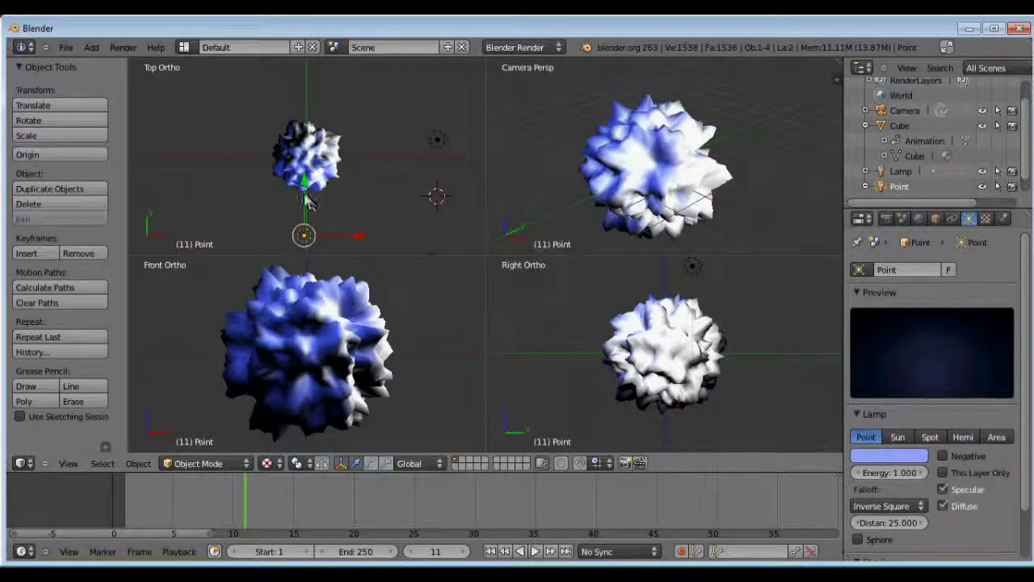
left_click_drag(308, 202, 308, 215)
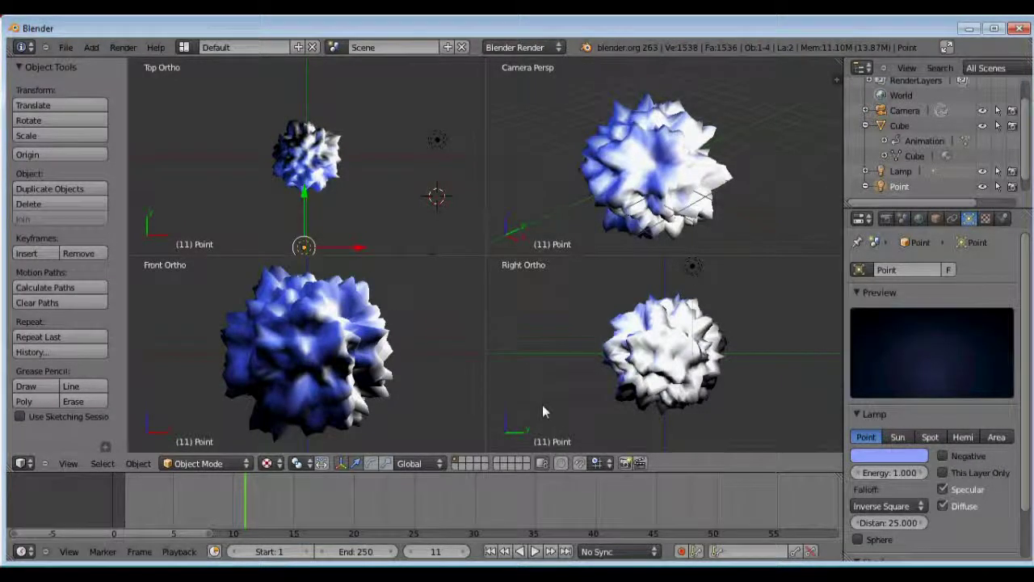
Step: Lower the point lamp about 6.5 units and shift it about 1 unit farther in front of the mesh
scroll(537, 386, "down", 4)
key("g")
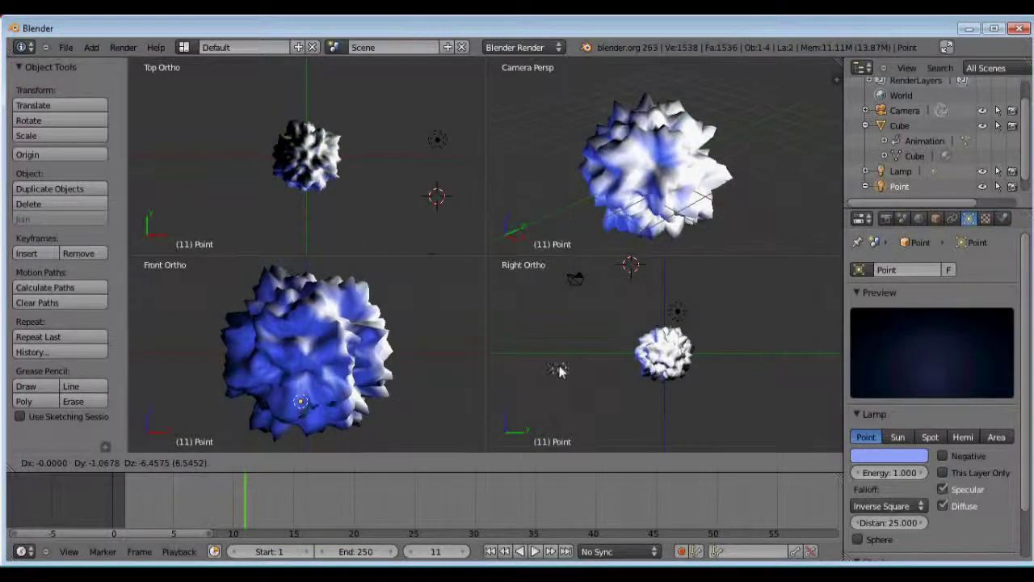
left_click(558, 371)
Step: Render the camera view to check the blue lamp's lighting on the mesh, and close the render
scroll(653, 374, "up", 2)
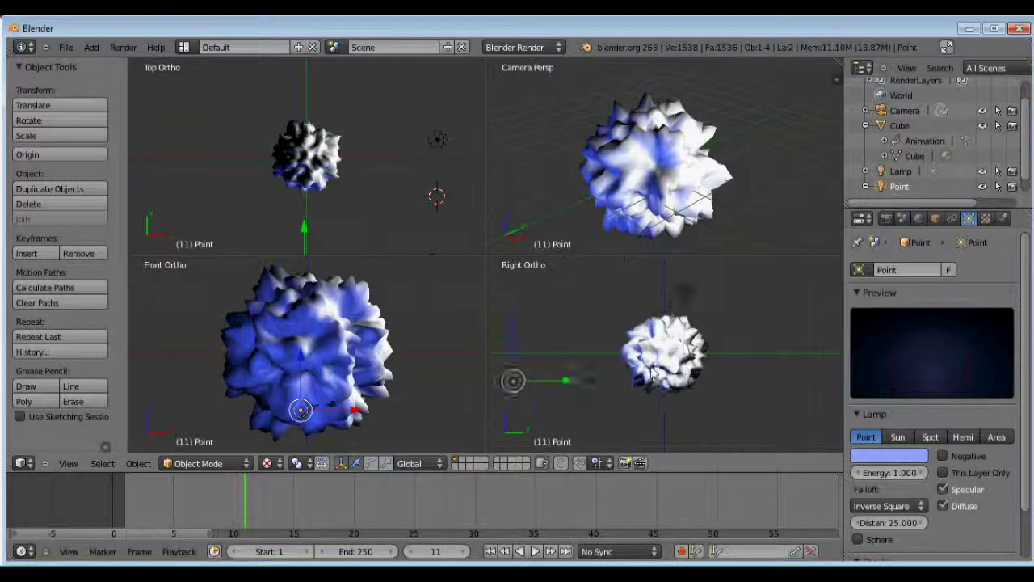
scroll(653, 374, "up", 1)
scroll(631, 162, "up", 3)
scroll(358, 208, "up", 1)
scroll(401, 336, "down", 1)
scroll(634, 202, "down", 2)
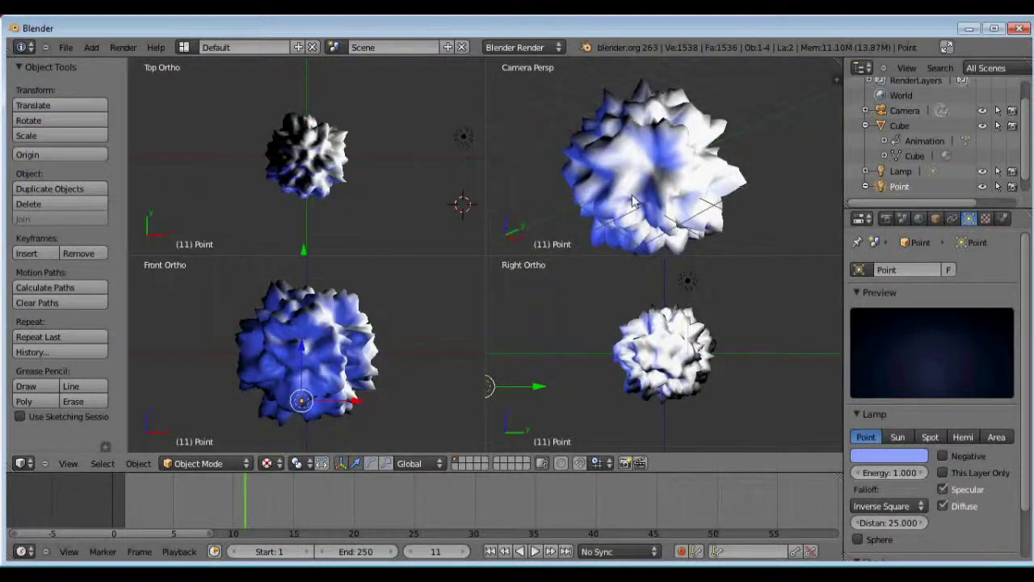
scroll(634, 202, "down", 2)
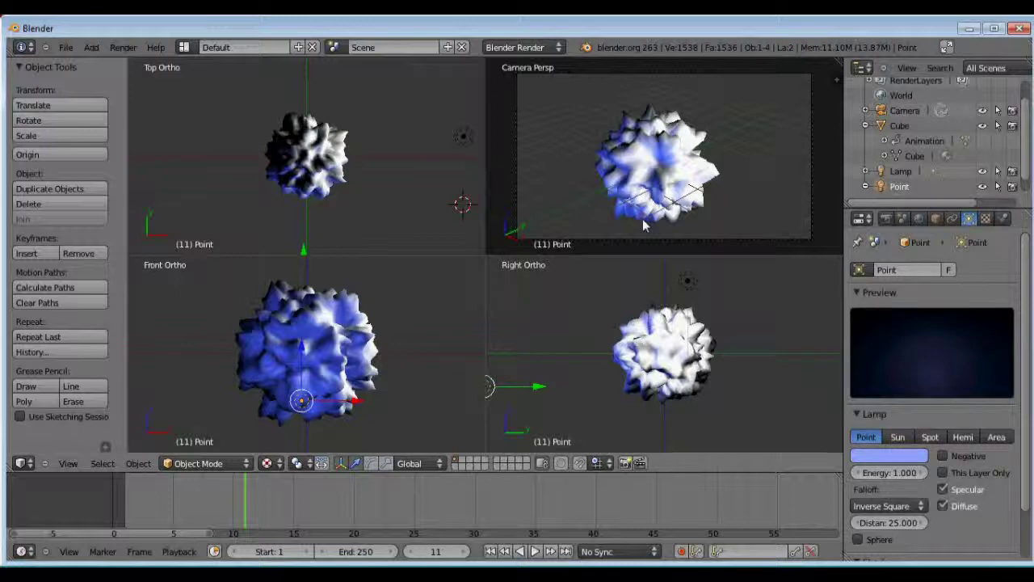
key("F12")
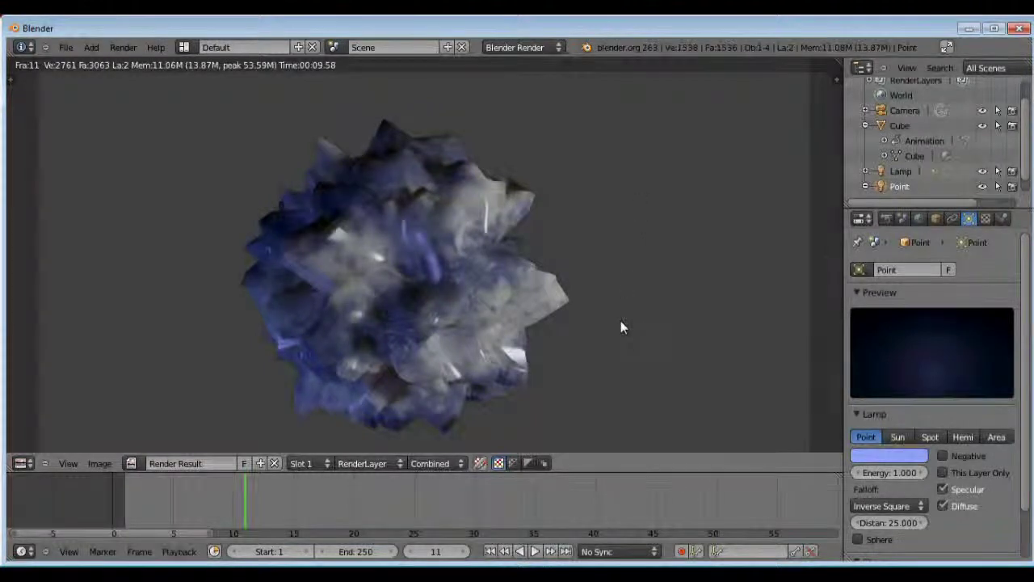
key("Escape")
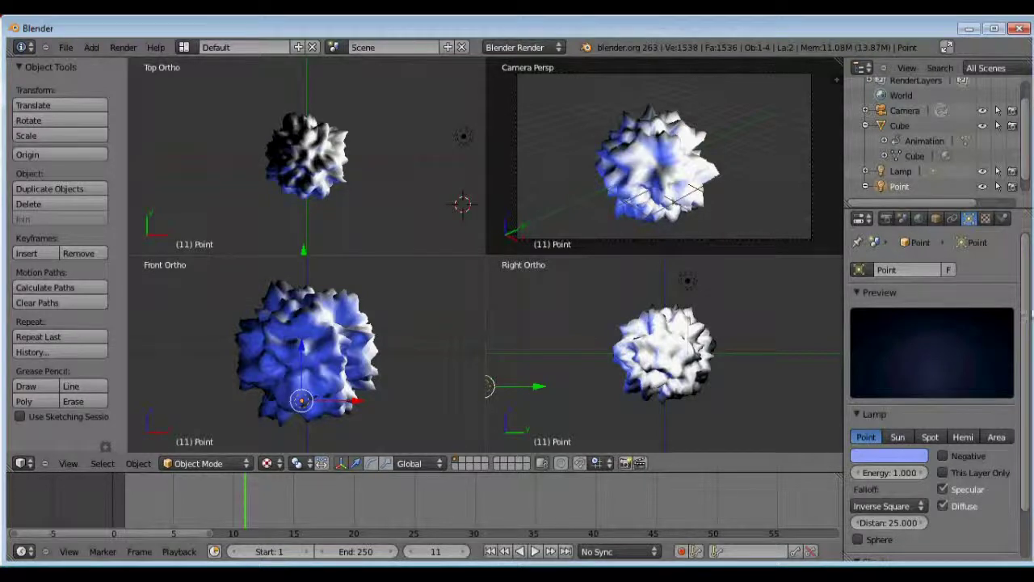
Step: Set the render resolution to 800 by 600 at 100% scale
left_click(885, 220)
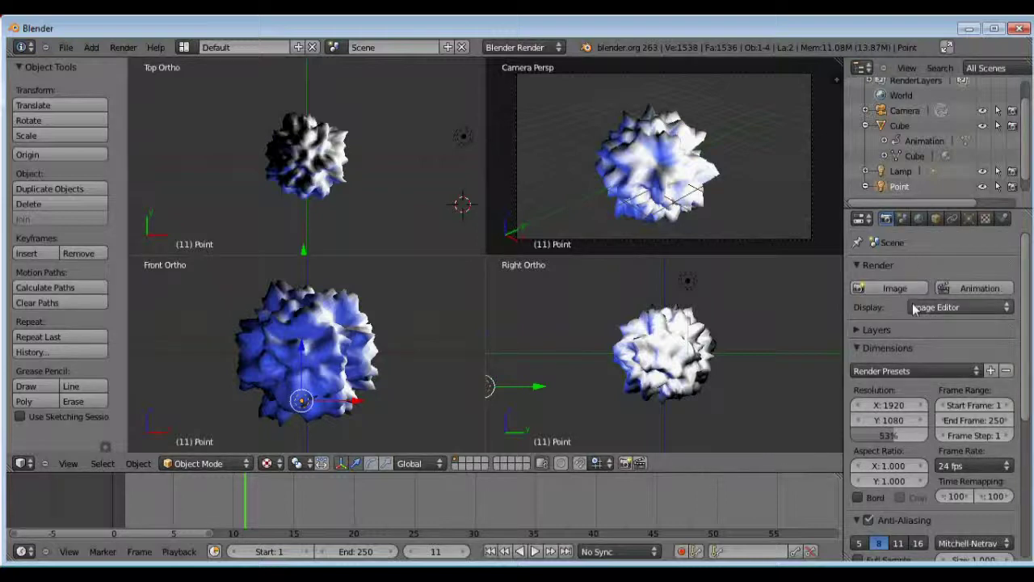
left_click(897, 405)
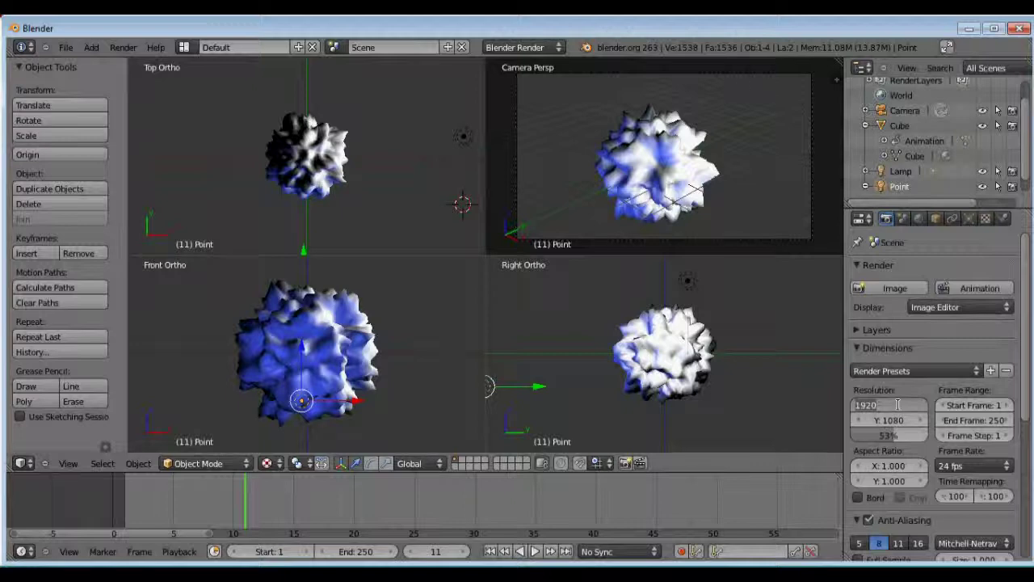
type("800")
key("Tab")
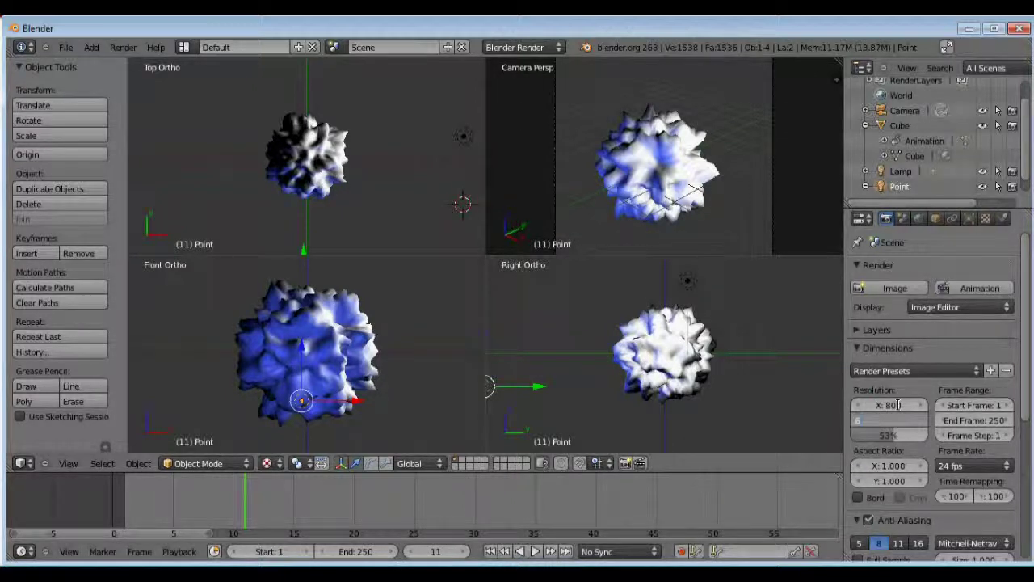
type("600")
key("Tab")
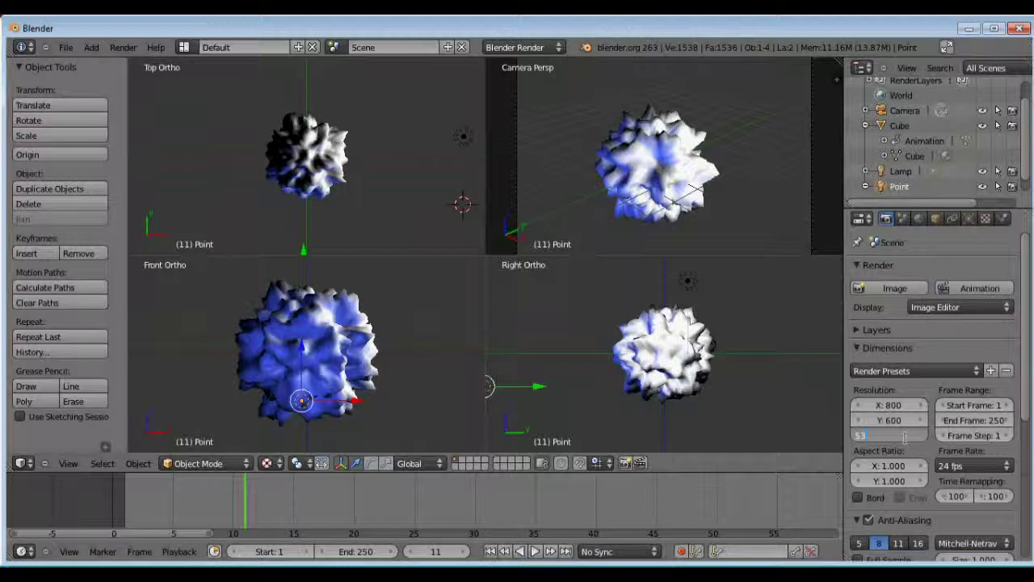
type("100")
key("Tab")
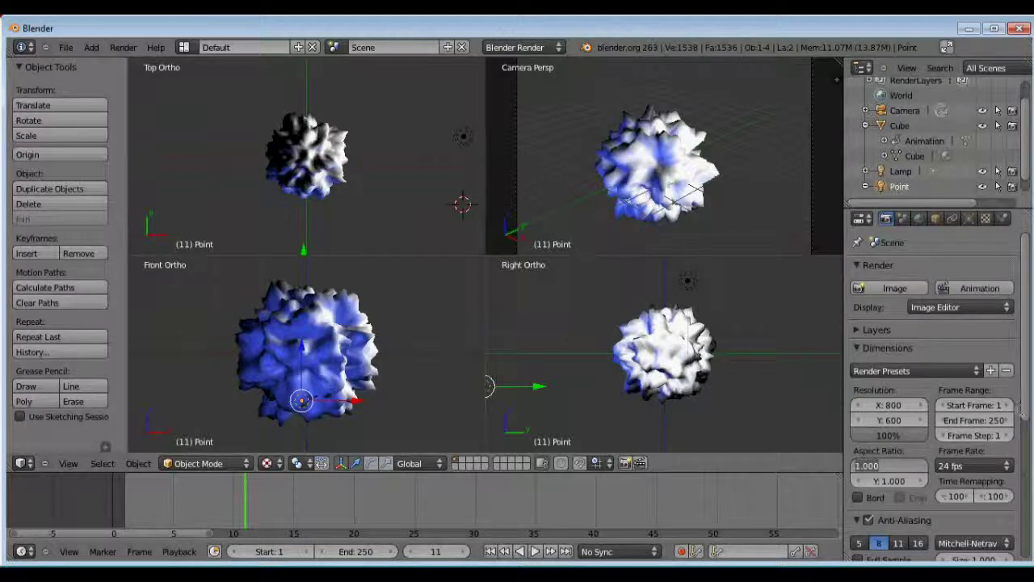
Step: Set the animation's end frame to 30 in the render frame range
left_click(1006, 420)
left_click(1006, 420)
left_click(1006, 420)
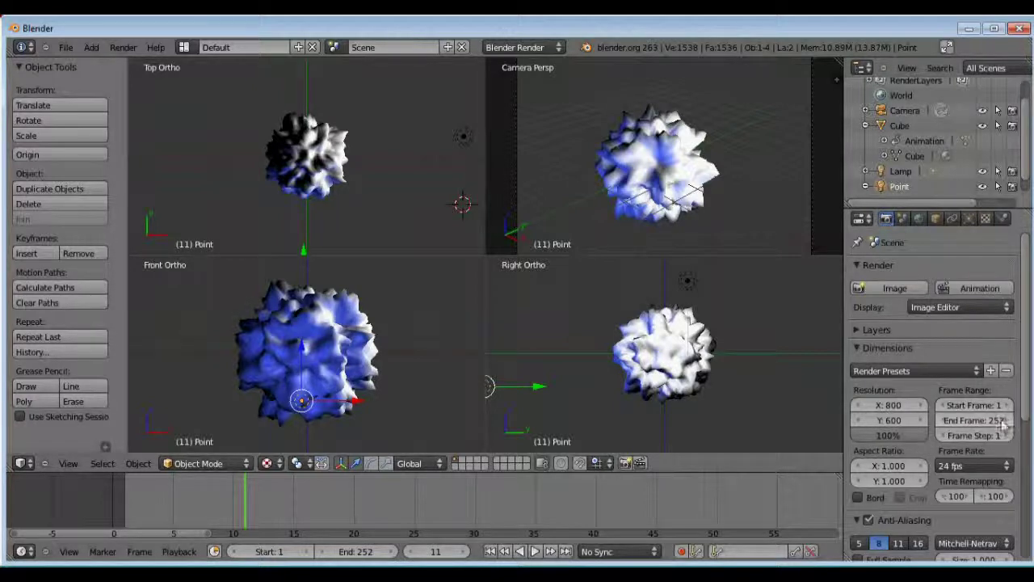
left_click(1003, 421)
left_click(1002, 421)
left_click(983, 418)
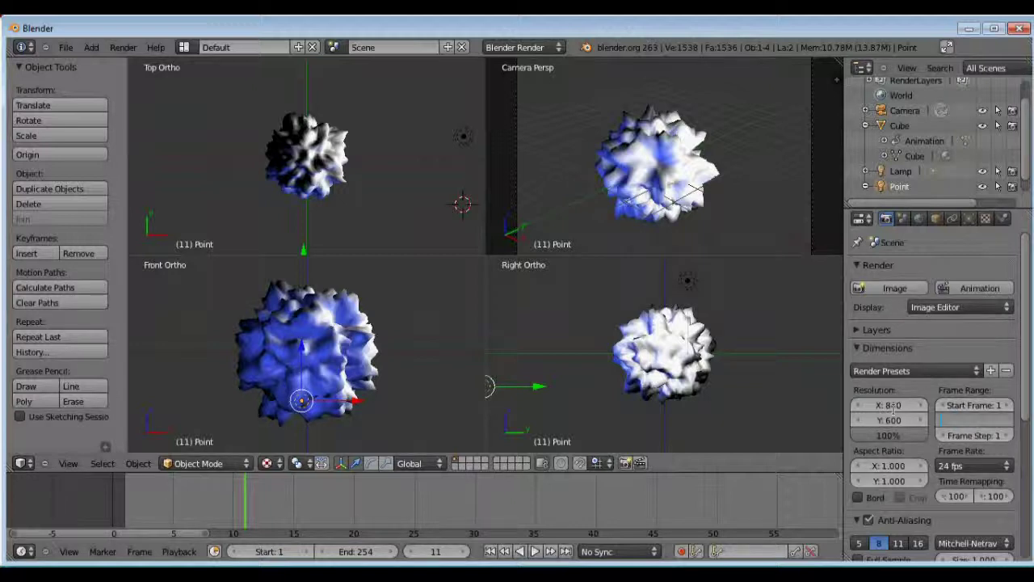
type("30")
key("Tab")
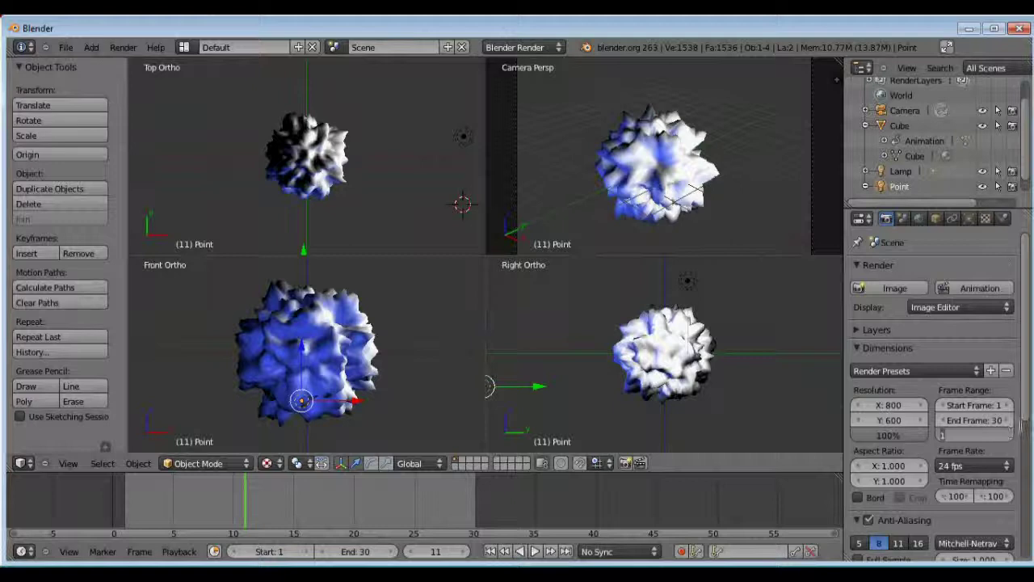
key("Return")
Step: Set the render output format to Targa with RGBA colour channels
left_click_drag(1028, 401, 1020, 546)
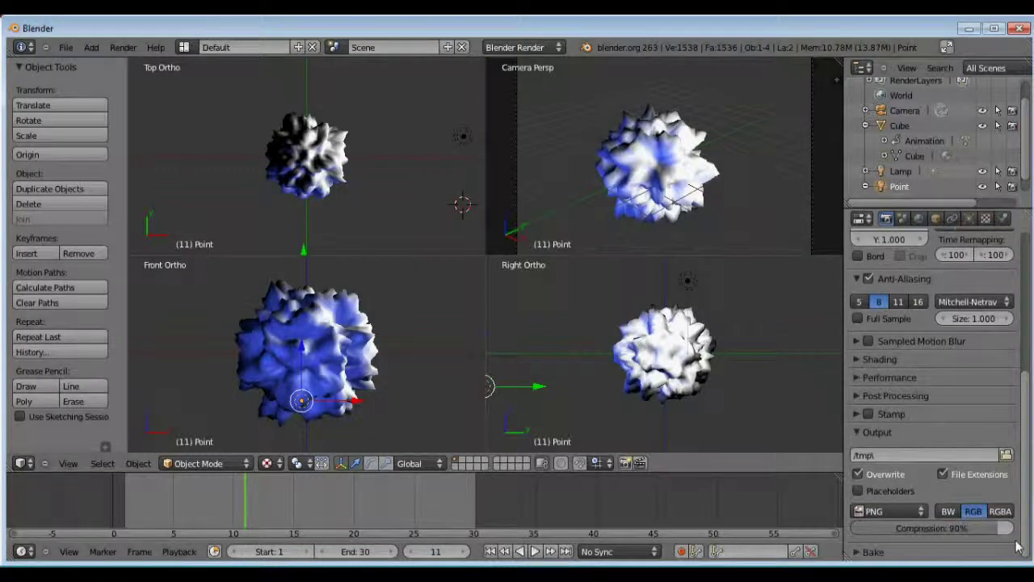
left_click(878, 516)
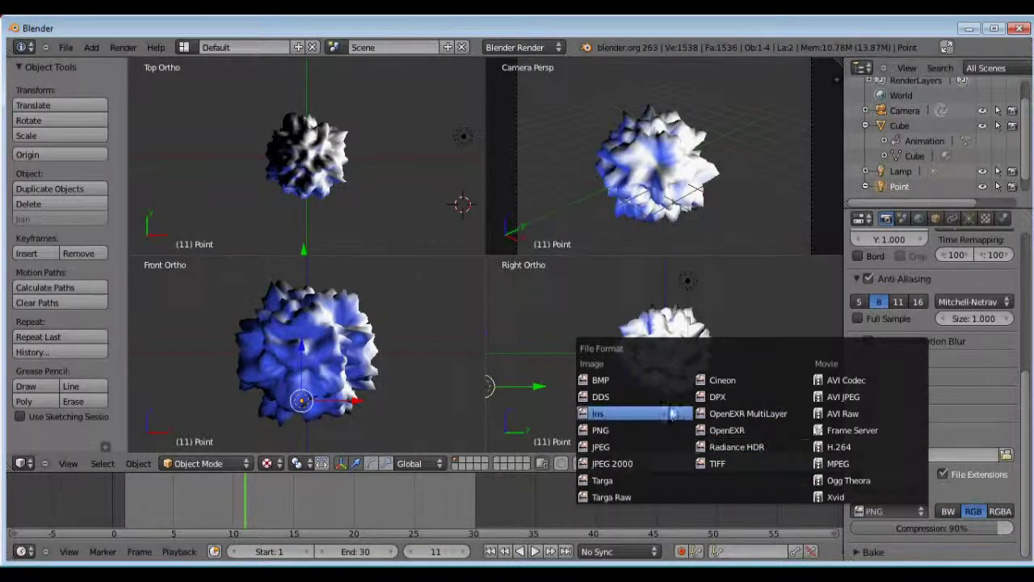
left_click(653, 485)
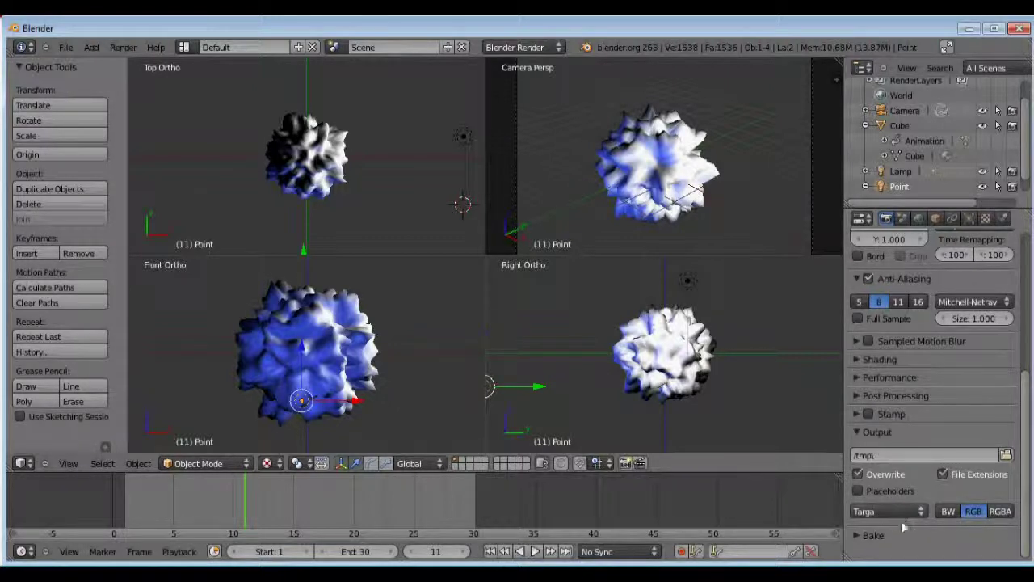
scroll(1014, 537, "up", 1)
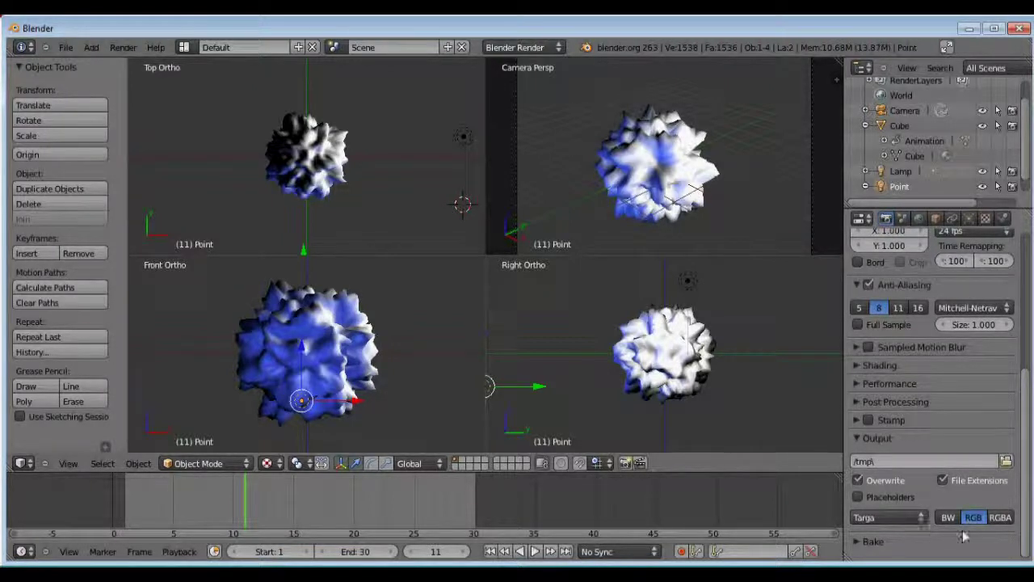
left_click(1000, 520)
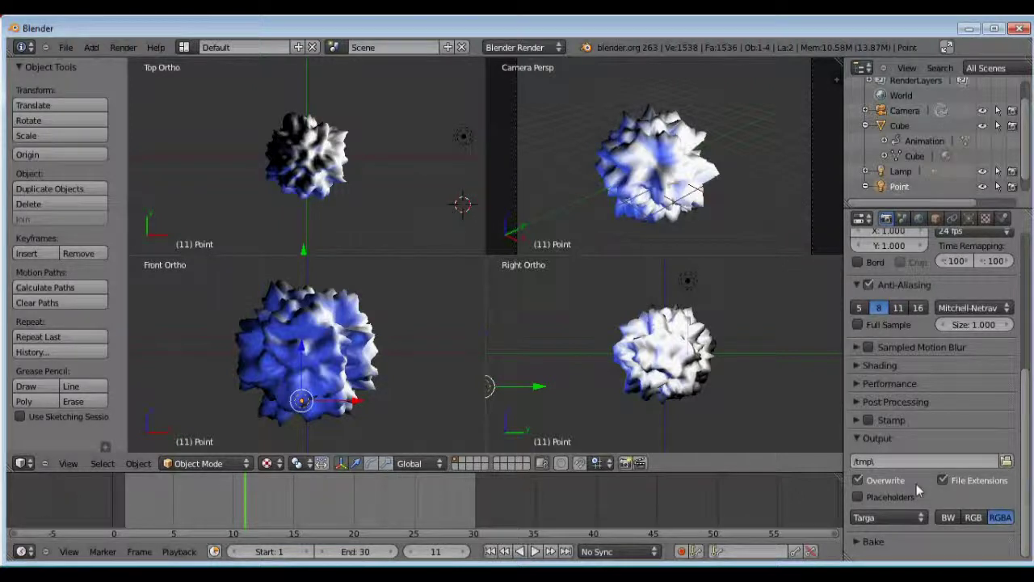
Step: Create a new folder named Aster in C:\tmp and set the render output to it with the file name Asteroid_
left_click(1006, 462)
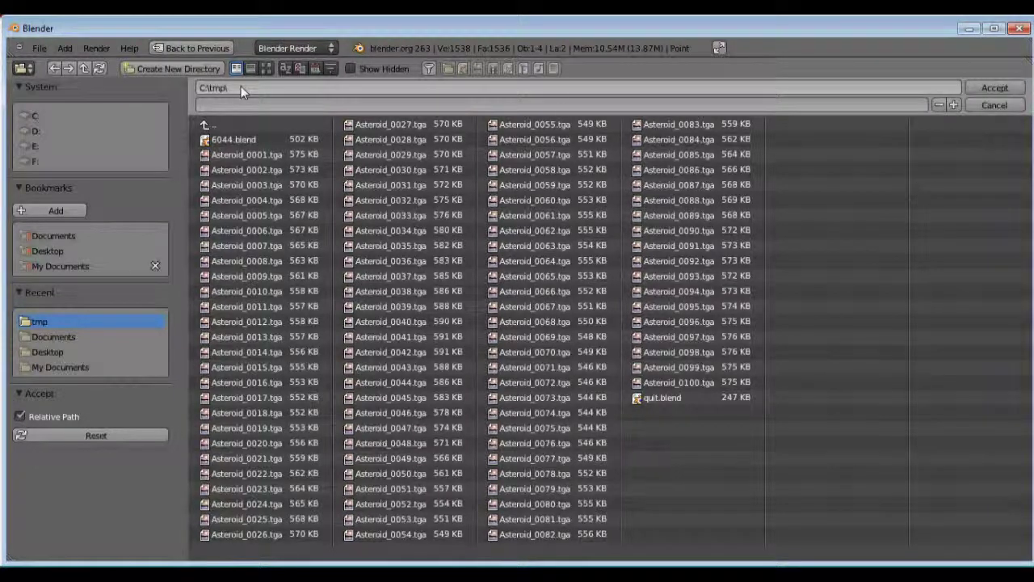
left_click(174, 68)
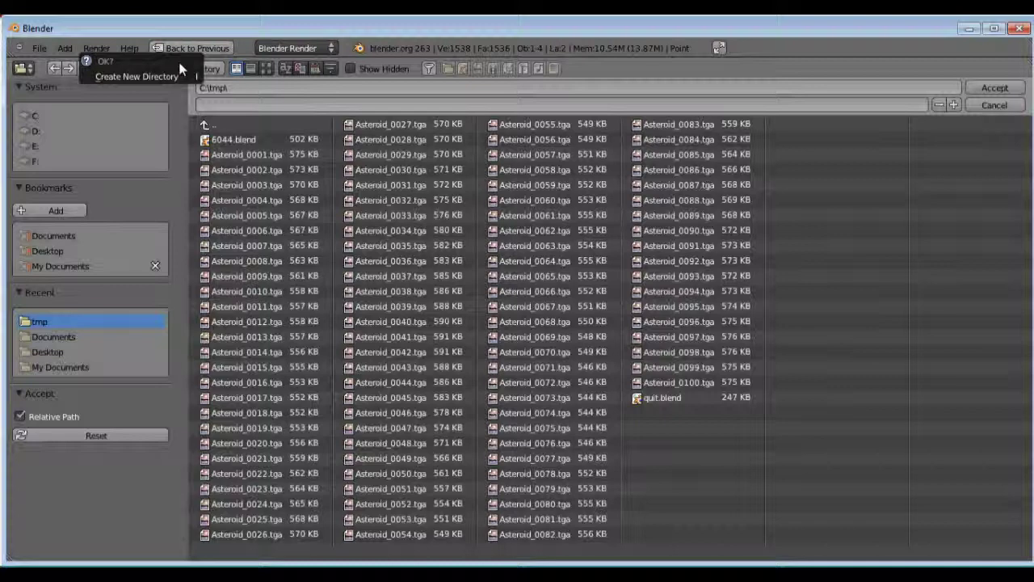
left_click(172, 80)
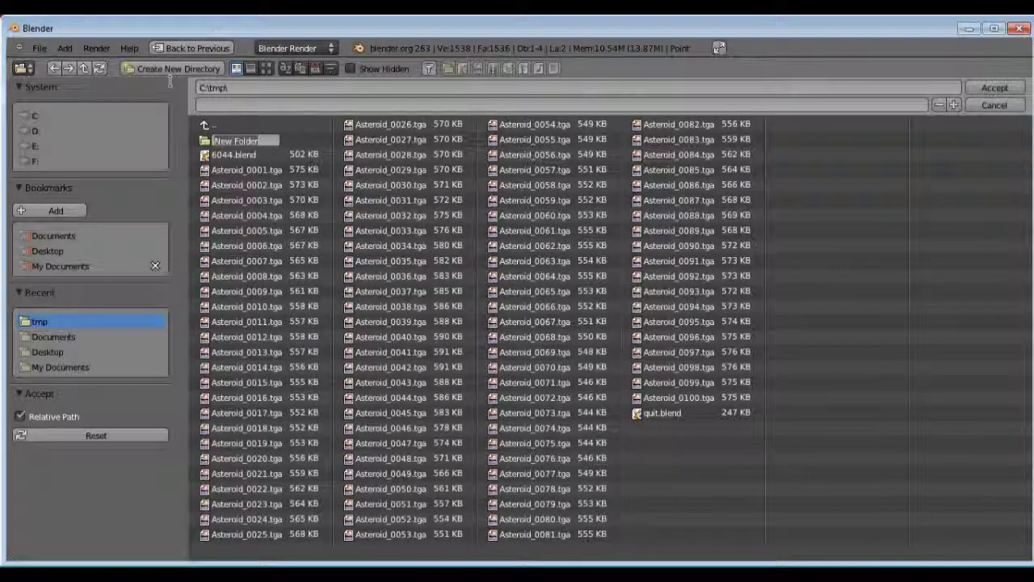
type("Aster")
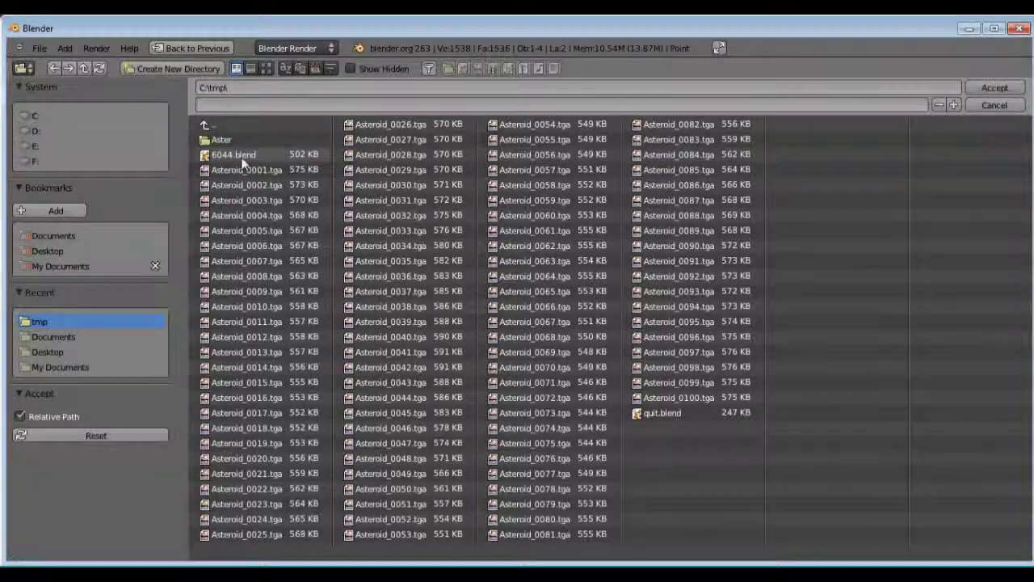
left_click(230, 139)
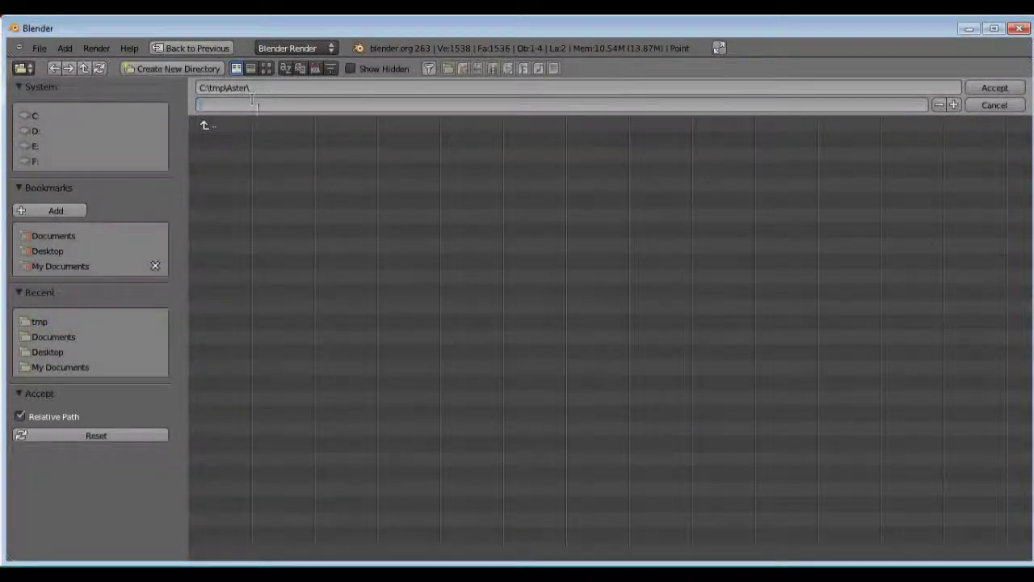
type("Asteroid_")
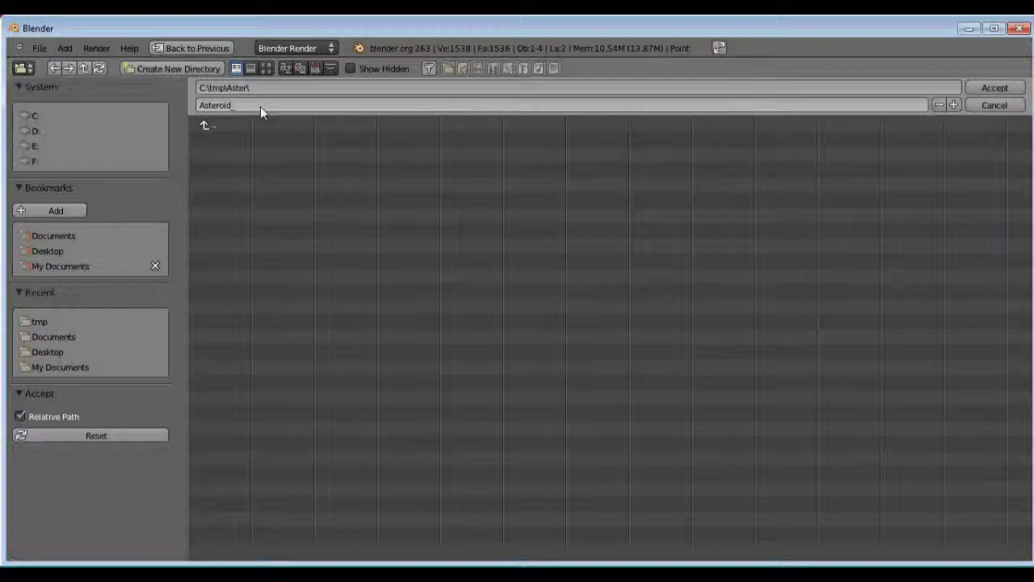
left_click(973, 88)
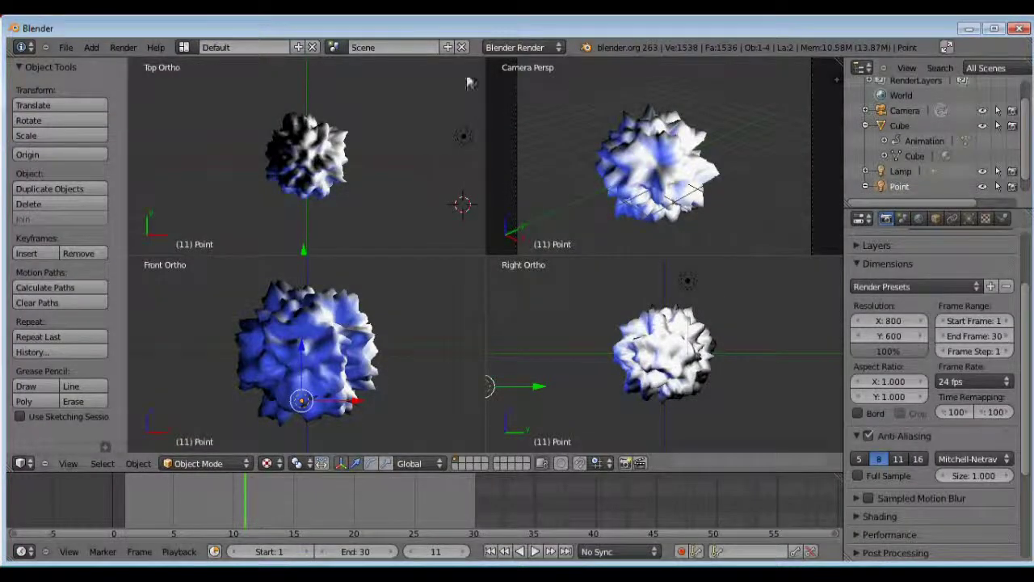
Step: Start rendering the full animation to the output folder
left_click(123, 47)
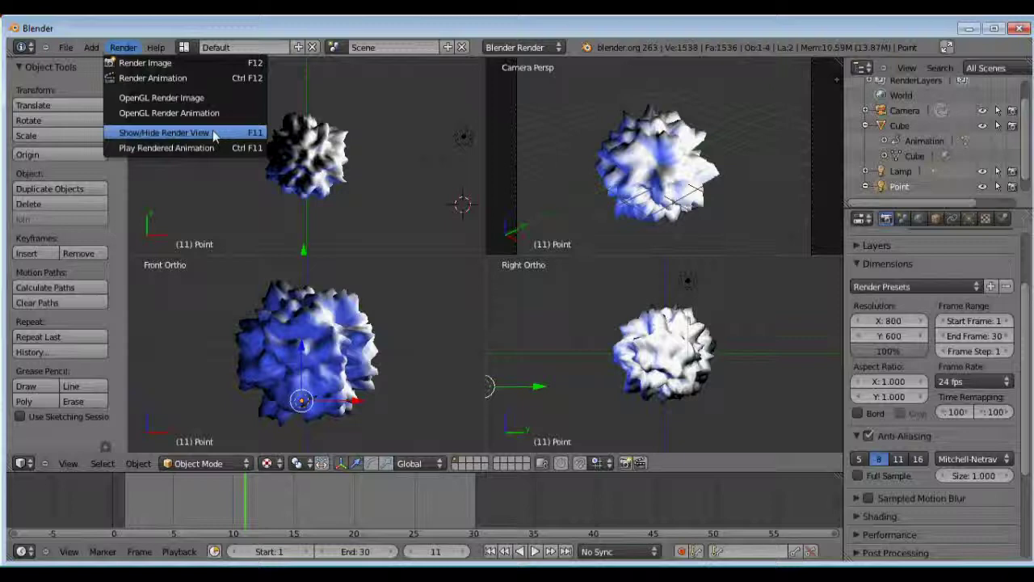
left_click(181, 82)
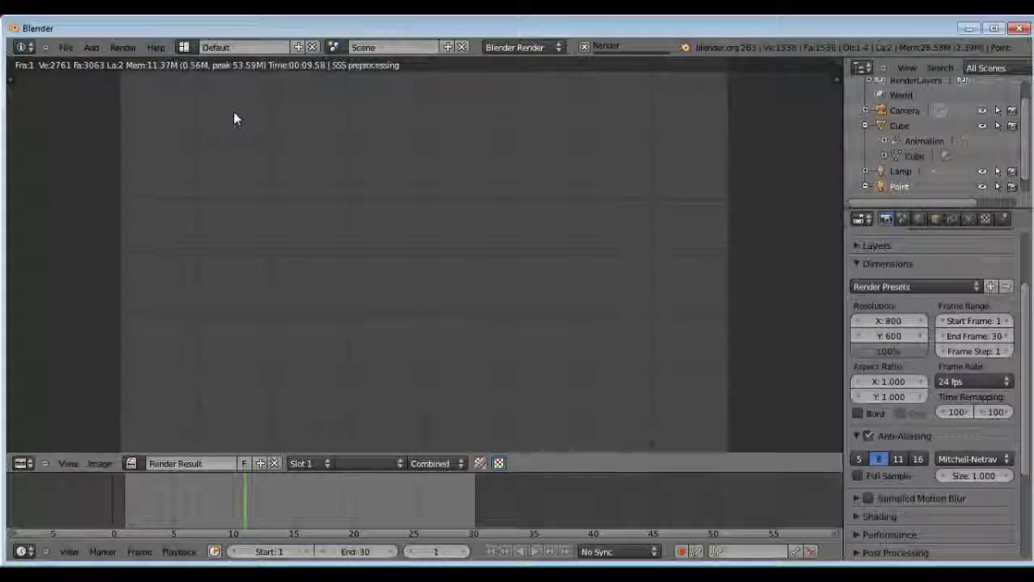